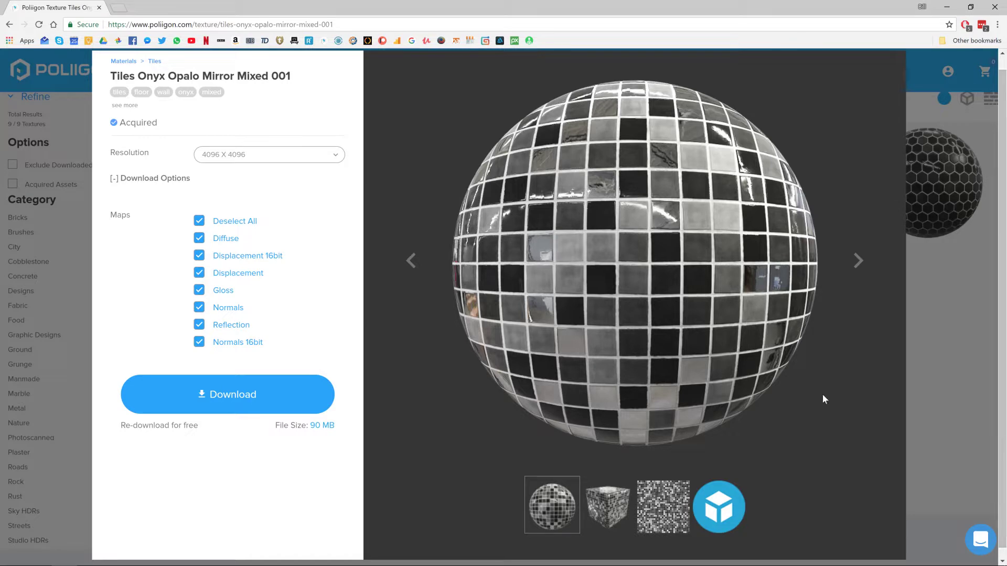
Step: Examine the Tiles Onyx Opalo Mirror Mixed 001 texture in the interactive 3D preview from several angles and distances
left_click(715, 518)
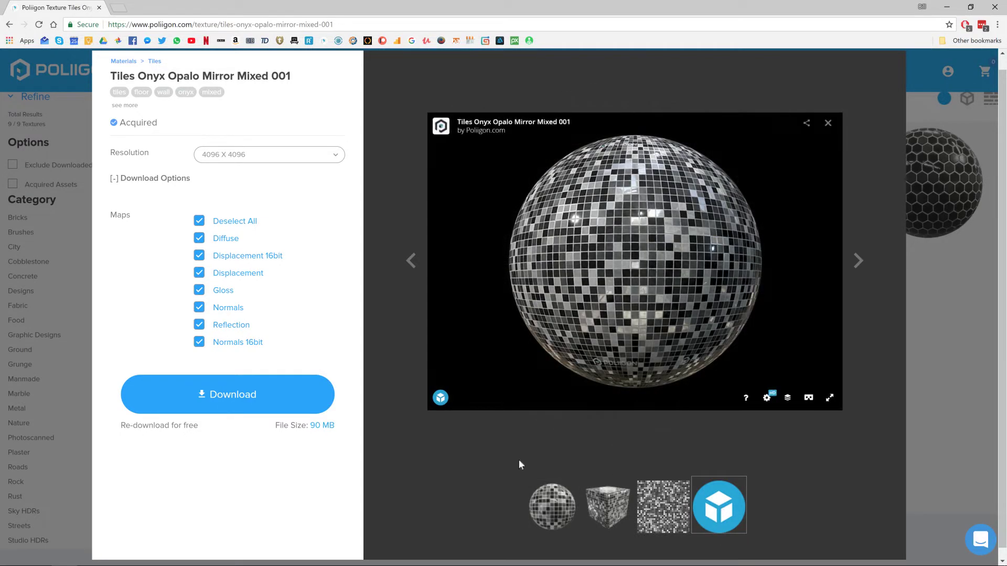
mouse_move(595, 321)
left_mouse_down()
mouse_move(643, 259)
mouse_move(765, 243)
mouse_move(791, 229)
mouse_move(792, 245)
mouse_move(631, 283)
mouse_move(645, 278)
left_mouse_up()
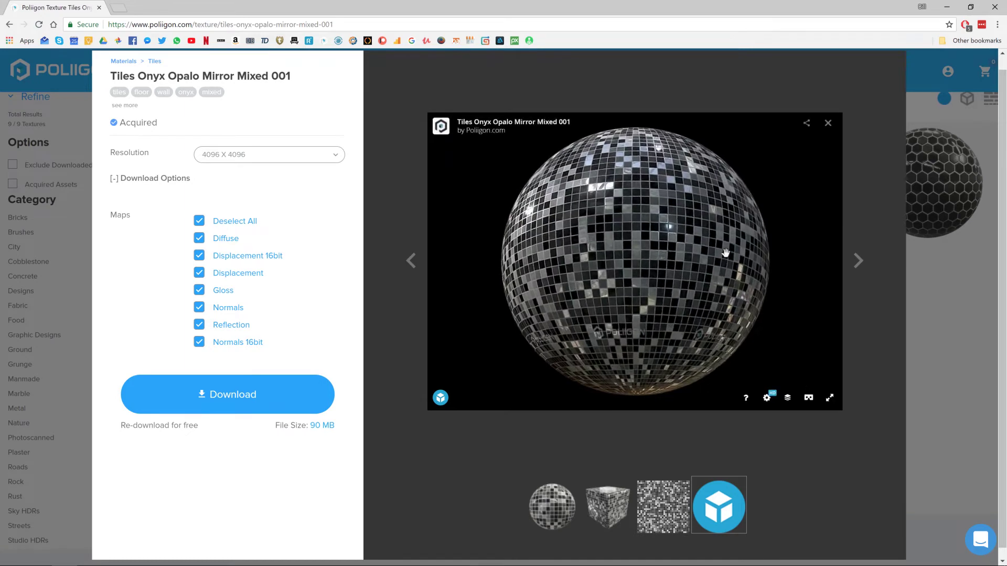
scroll(682, 268, "up", 5)
scroll(726, 254, "down", 3)
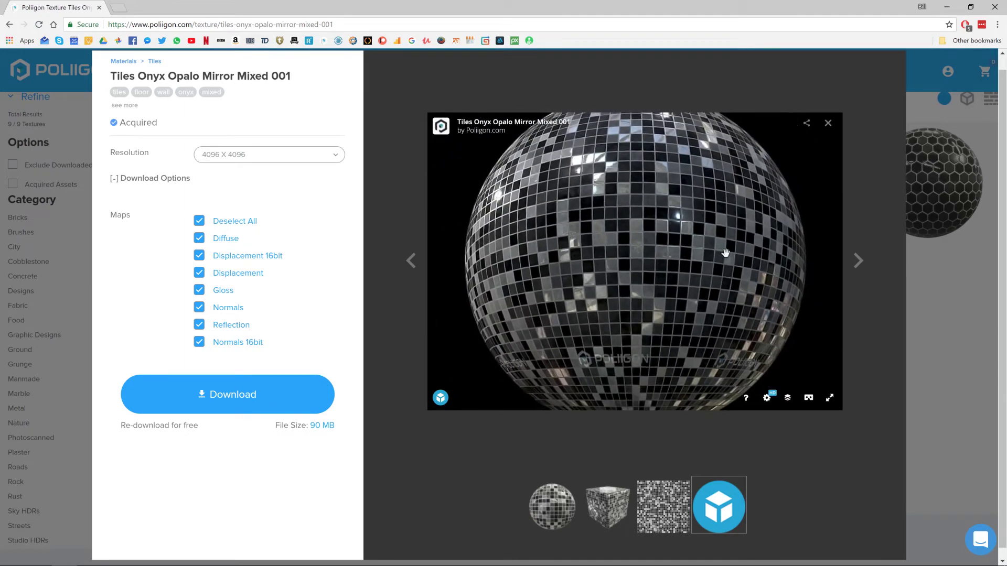
left_click_drag(725, 253, 647, 226)
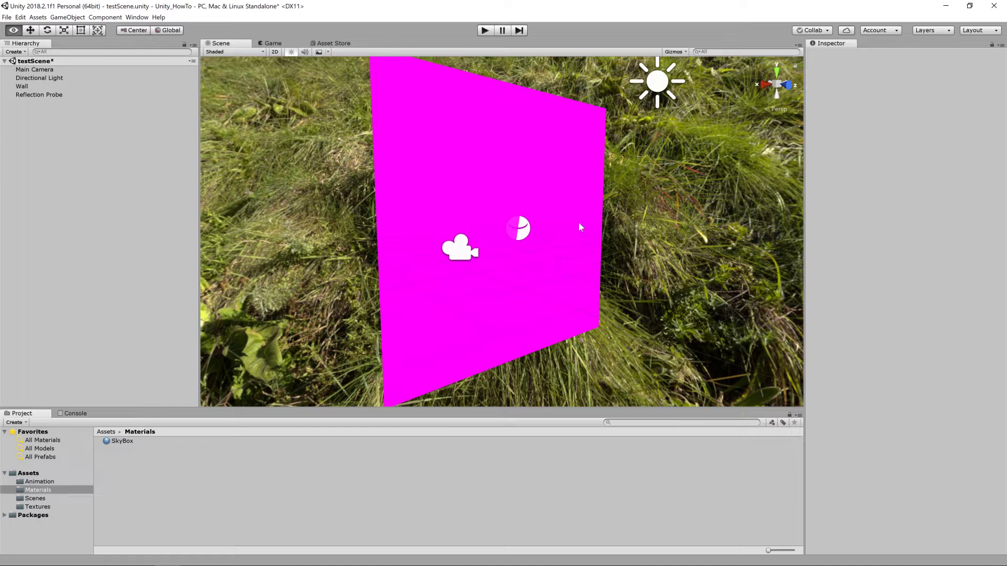
Step: Switch to the Game view and create a material named TilesOnyx in the project's Materials folder
left_click(273, 43)
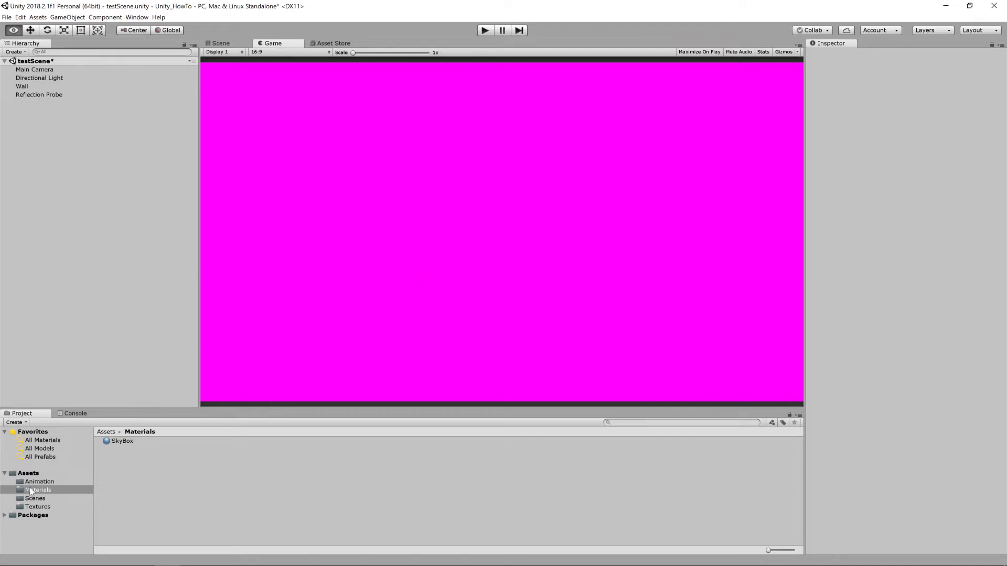
left_click(45, 482)
left_click(58, 490)
right_click(122, 455)
mouse_move(210, 257)
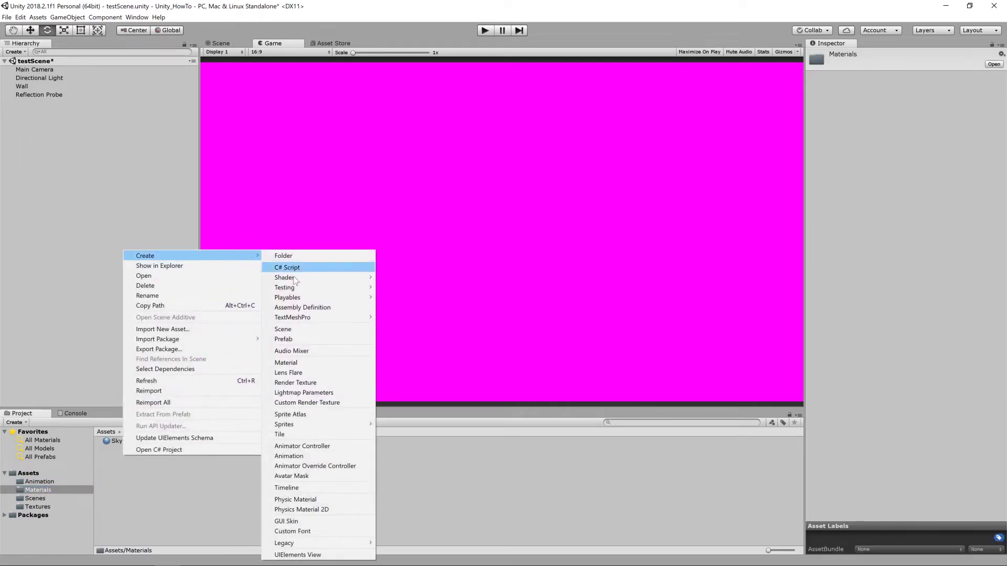
left_click(349, 363)
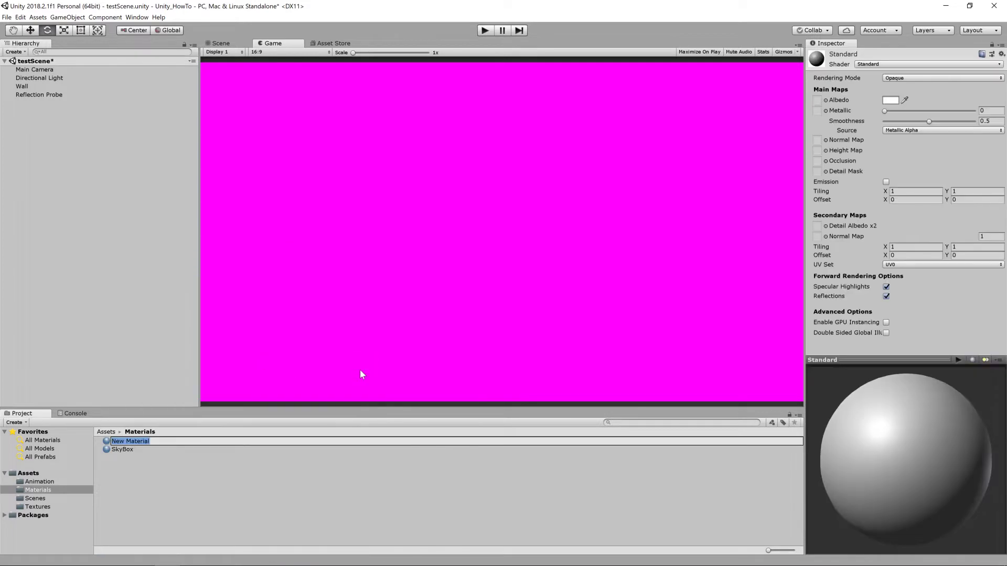
type("TilesOnyx")
key("Return")
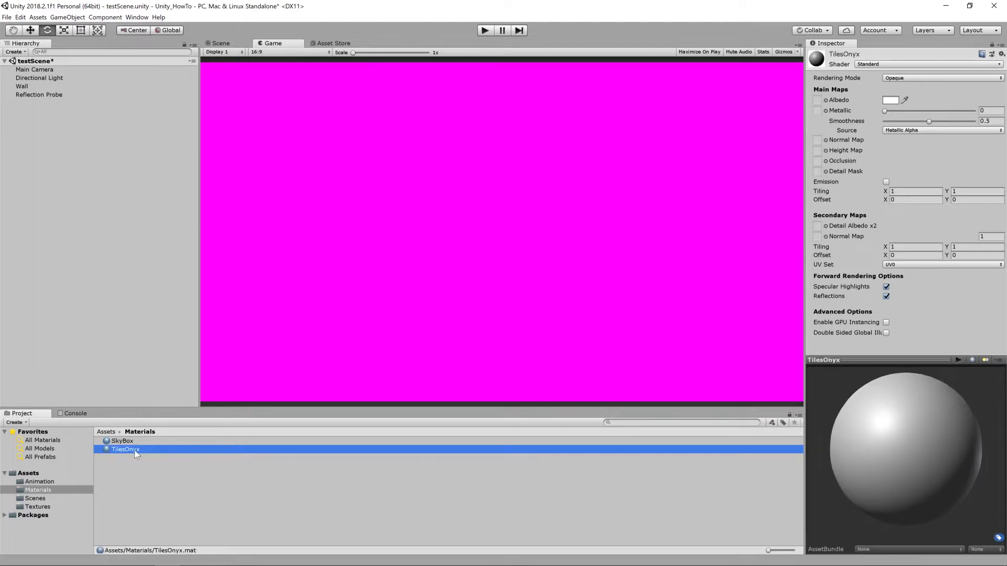
Step: Assign the TilesOnyx material to the Wall object and expand the material's settings on the Wall
left_click_drag(134, 450, 32, 88)
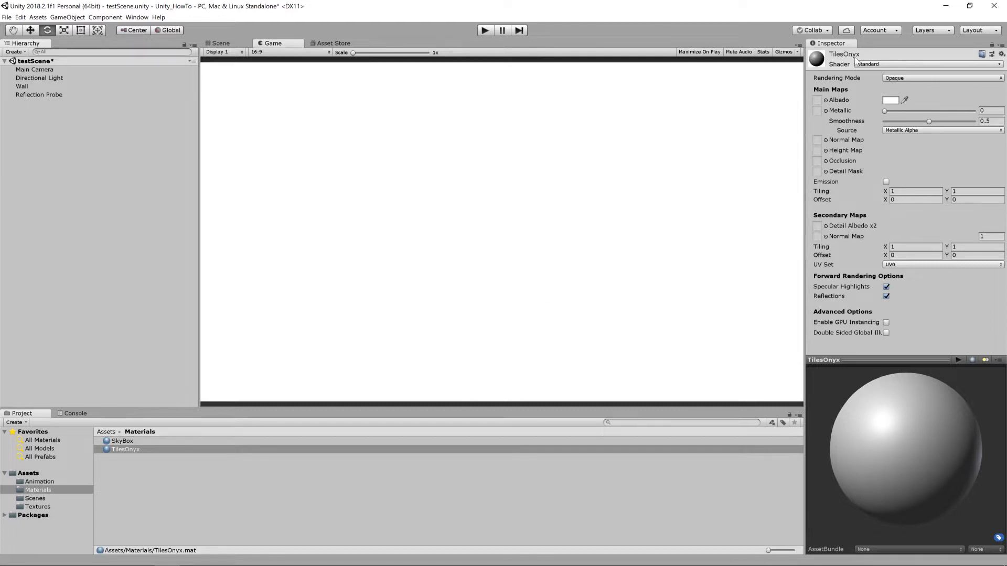
left_click(50, 78)
left_click(53, 86)
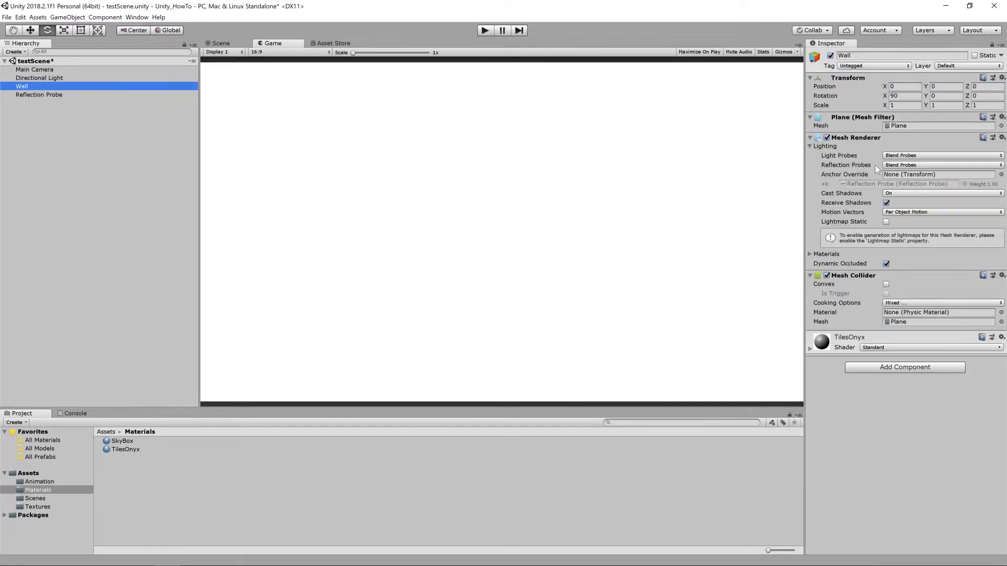
left_click(809, 347)
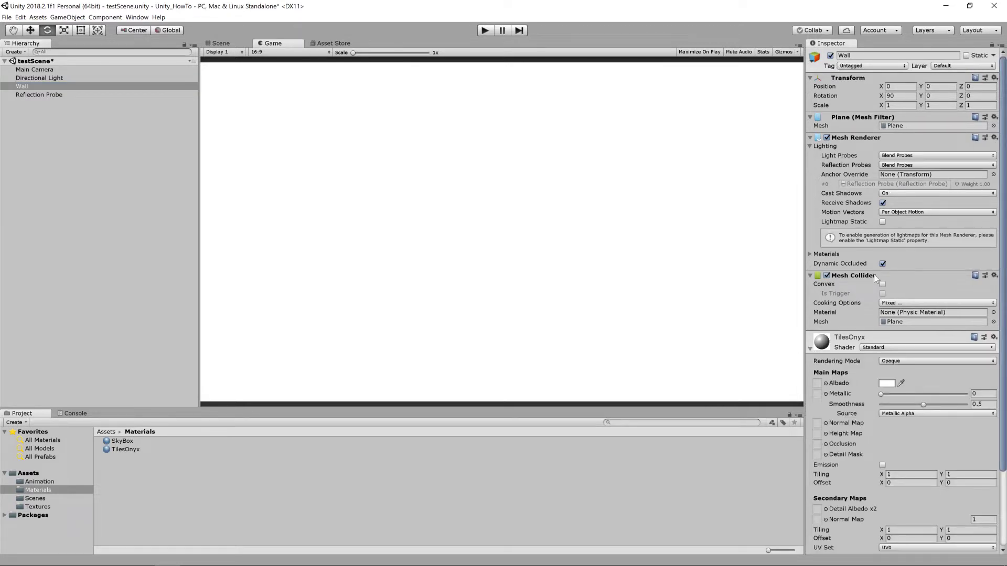
scroll(873, 285, "down", 3)
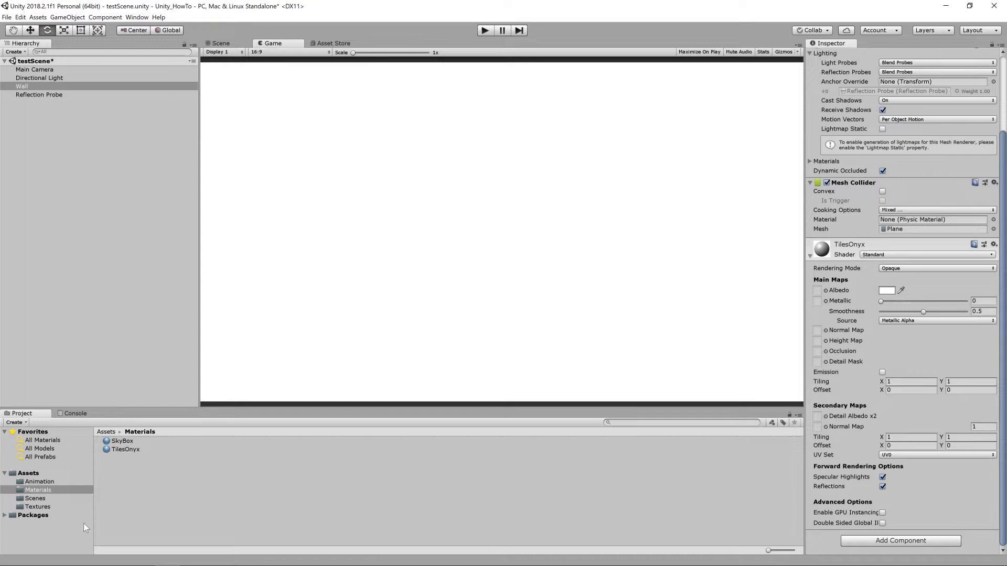
Step: Import the TilesOnyxOpaloMirrorMixed001 COL, GLOSS, NRM16, DISP16 and REFL 4K maps from File Explorer into the Textures folder
left_click(51, 507)
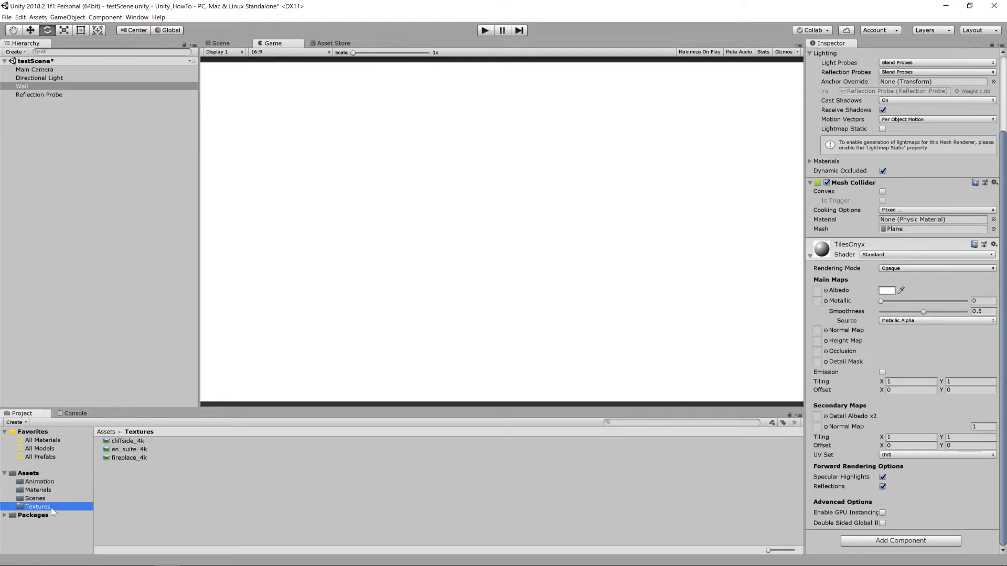
key("alt+Tab")
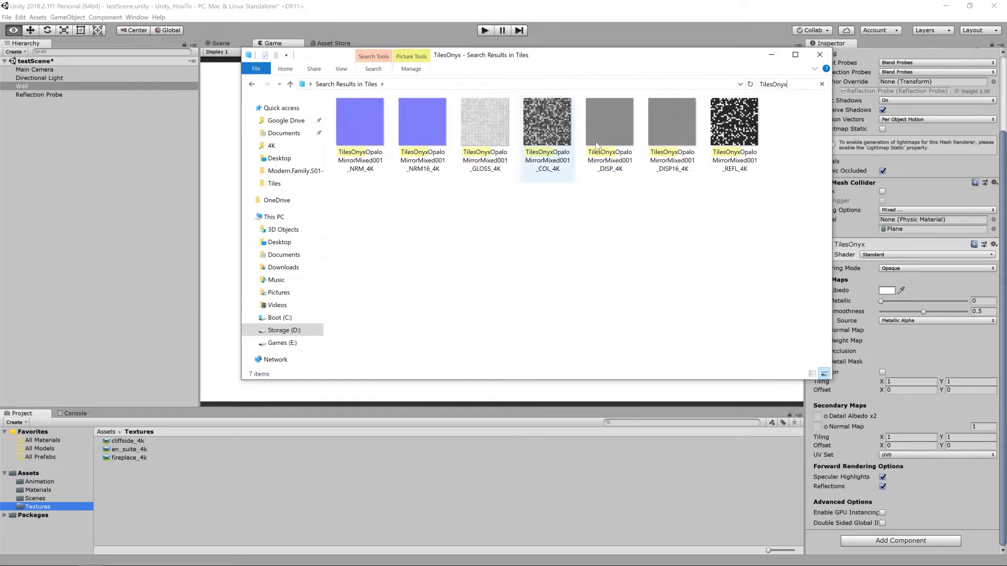
left_click(553, 129)
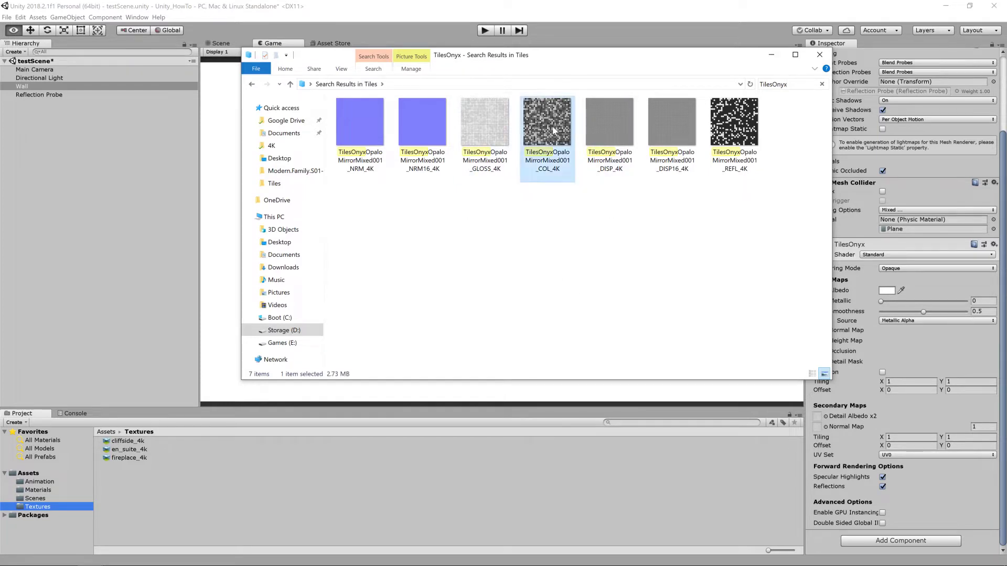
left_click(496, 124, "ctrl")
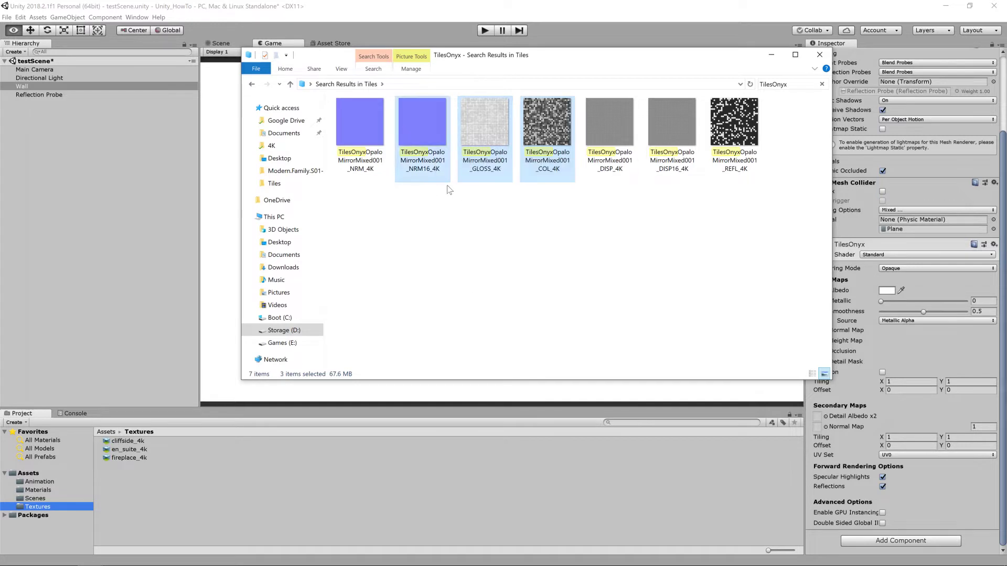
left_click(669, 120, "ctrl")
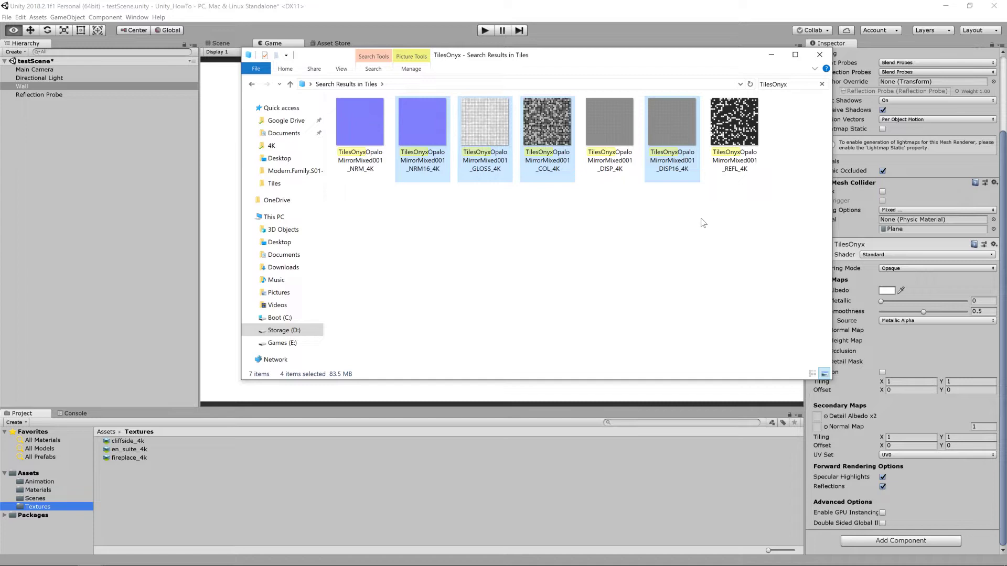
left_click(734, 126, "ctrl")
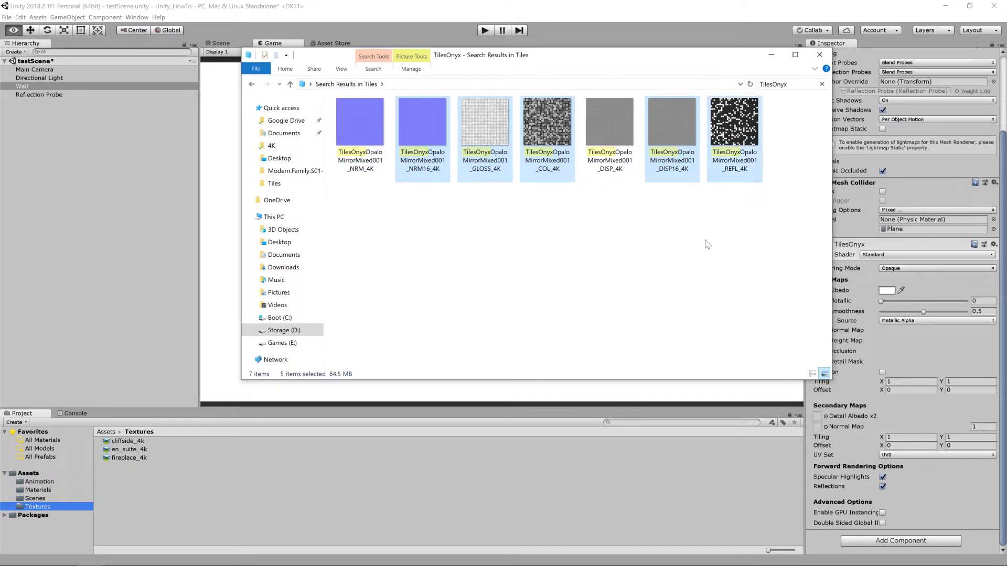
left_click_drag(564, 125, 149, 487)
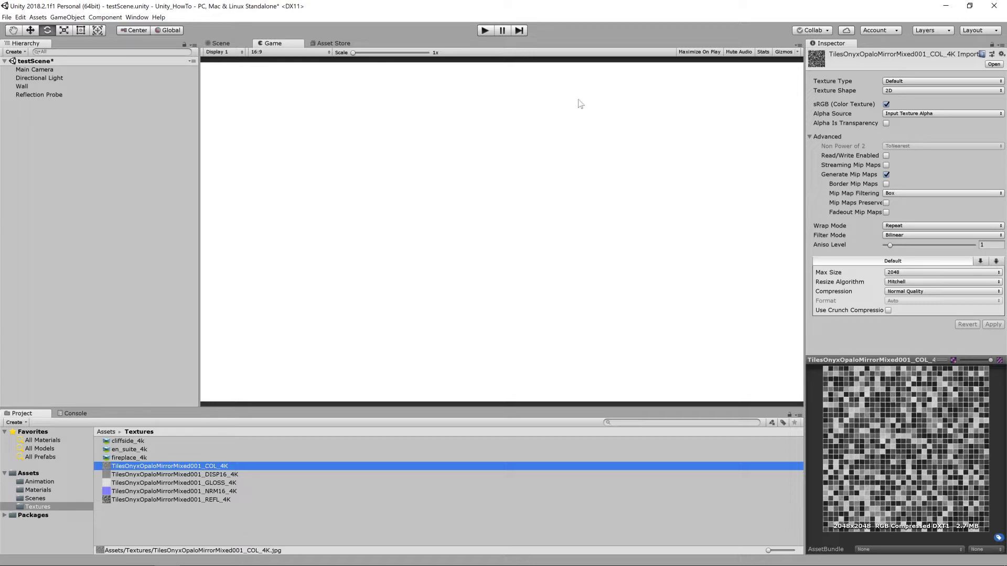
Step: Set the COL texture's max size to 4096 and apply the import settings
left_click(900, 273)
left_click(915, 353)
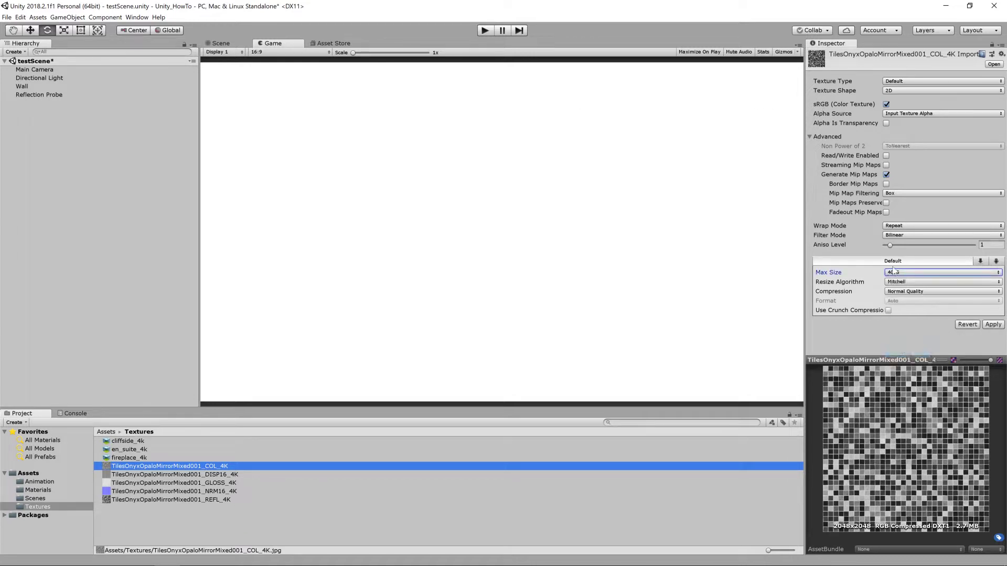
left_click(989, 324)
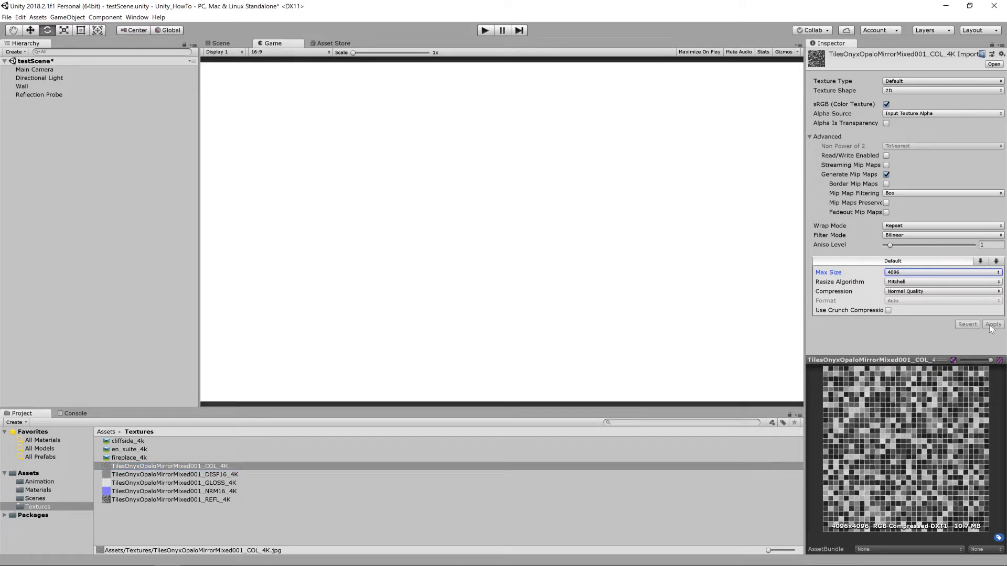
Step: Turn off sRGB for the DISP16 texture, set its max size to 4096 and apply the import settings
left_click(237, 475)
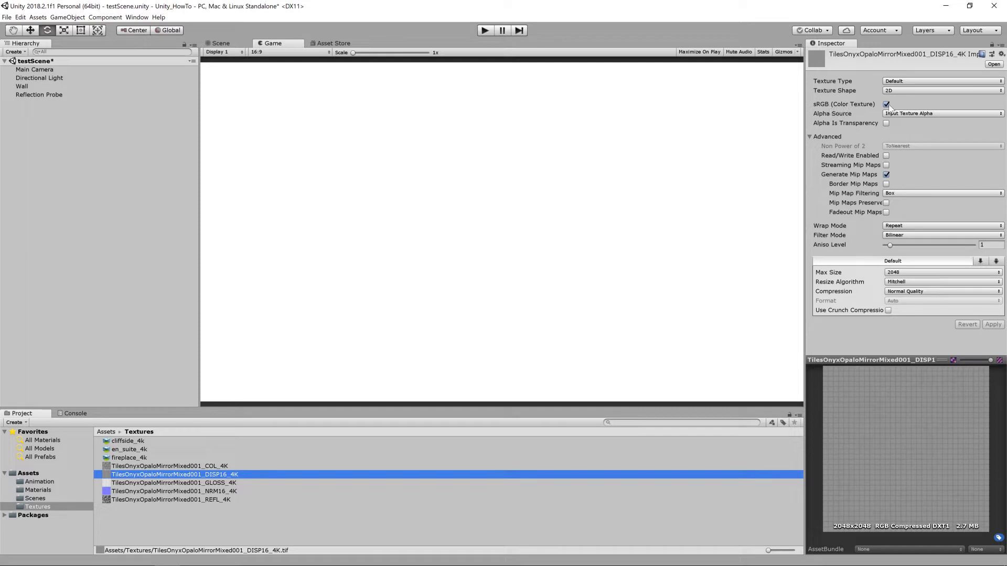
left_click(886, 105)
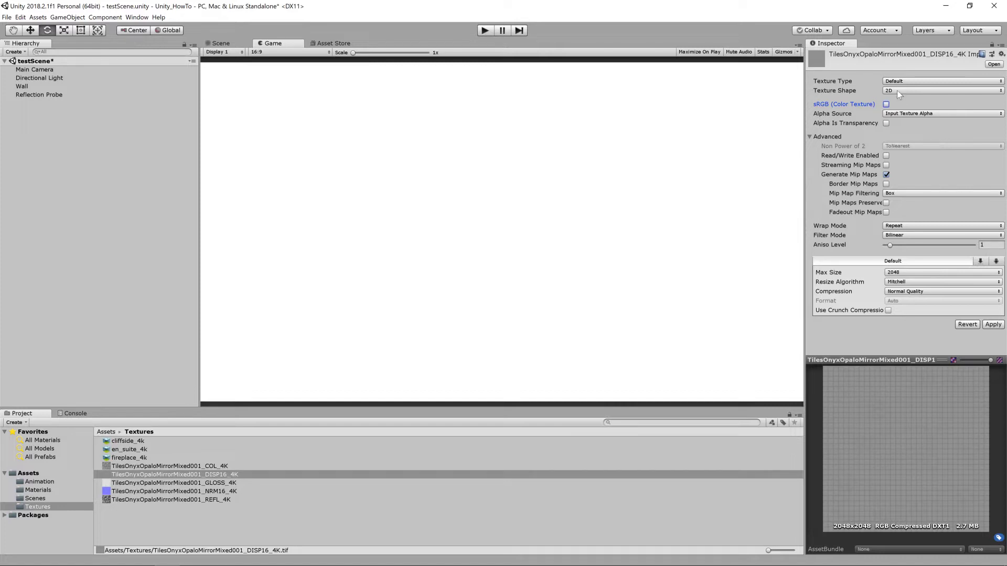
left_click(907, 271)
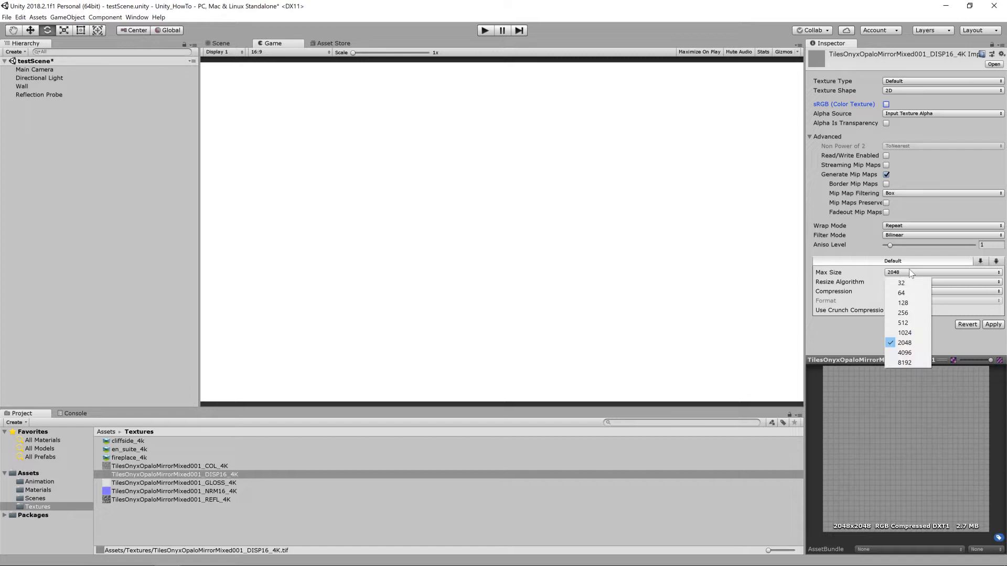
left_click(904, 353)
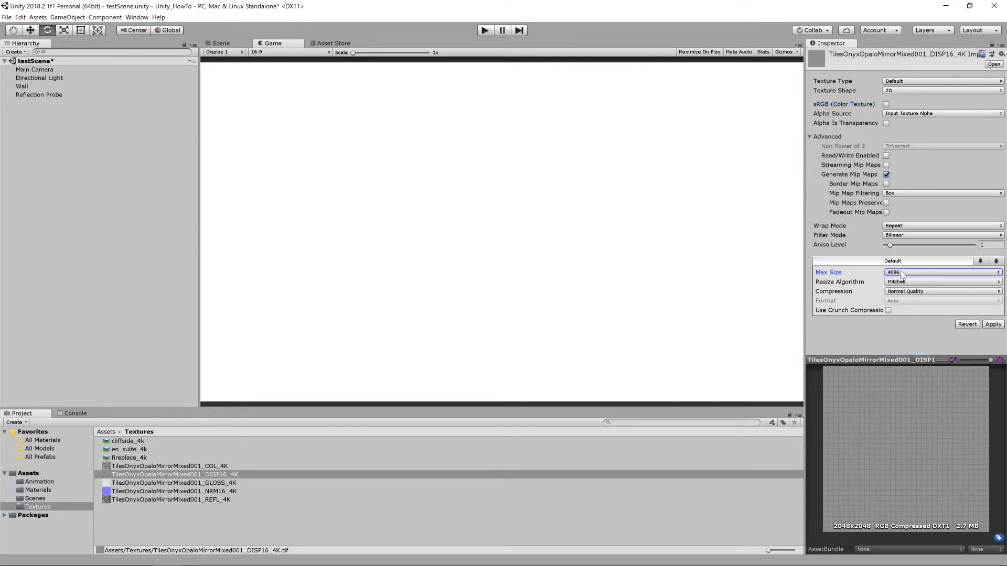
left_click(993, 324)
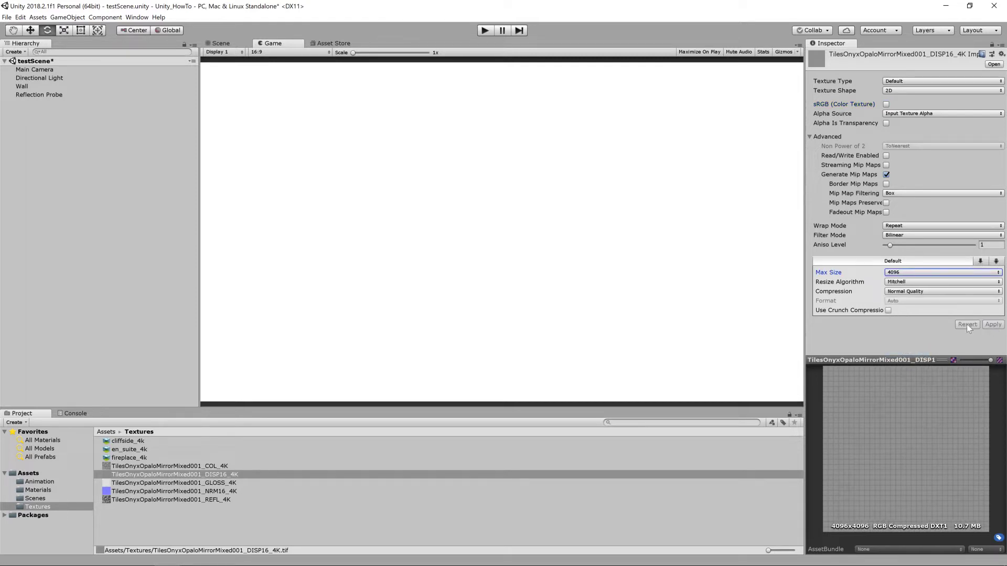
Step: Configure the NRM16 texture with sRGB off, max size 4096 and texture type Normal map, and apply the import settings
left_click(236, 492)
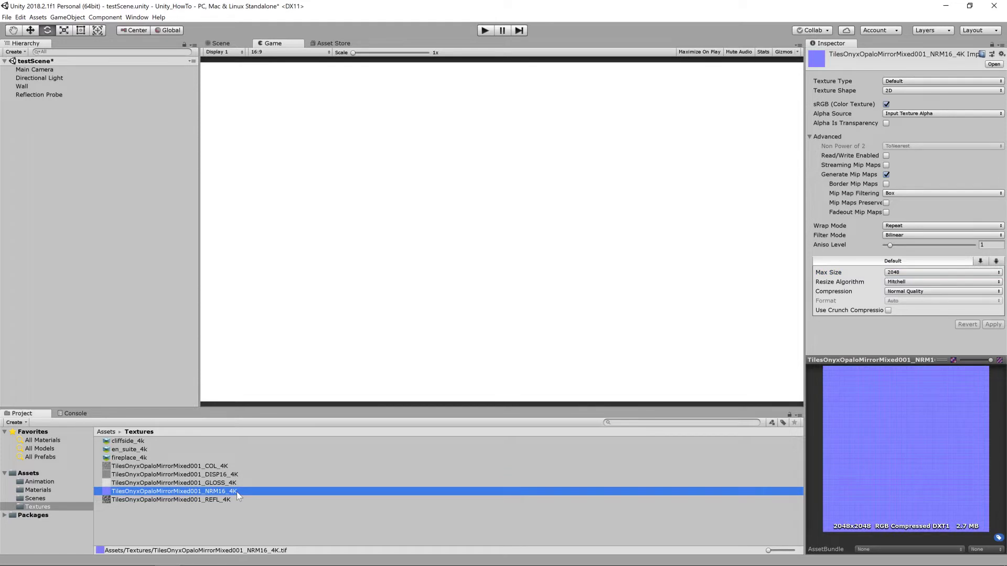
left_click(886, 104)
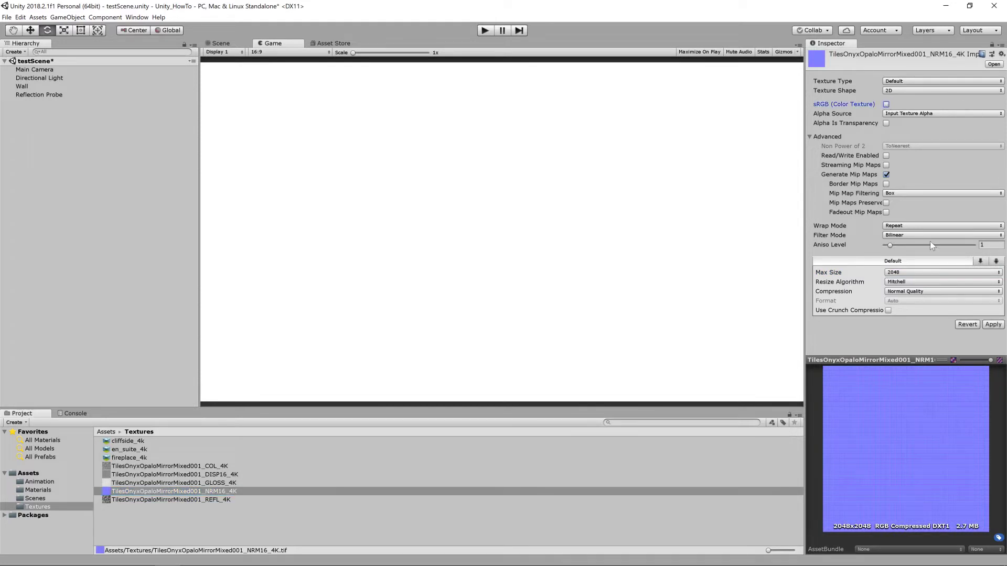
left_click(905, 272)
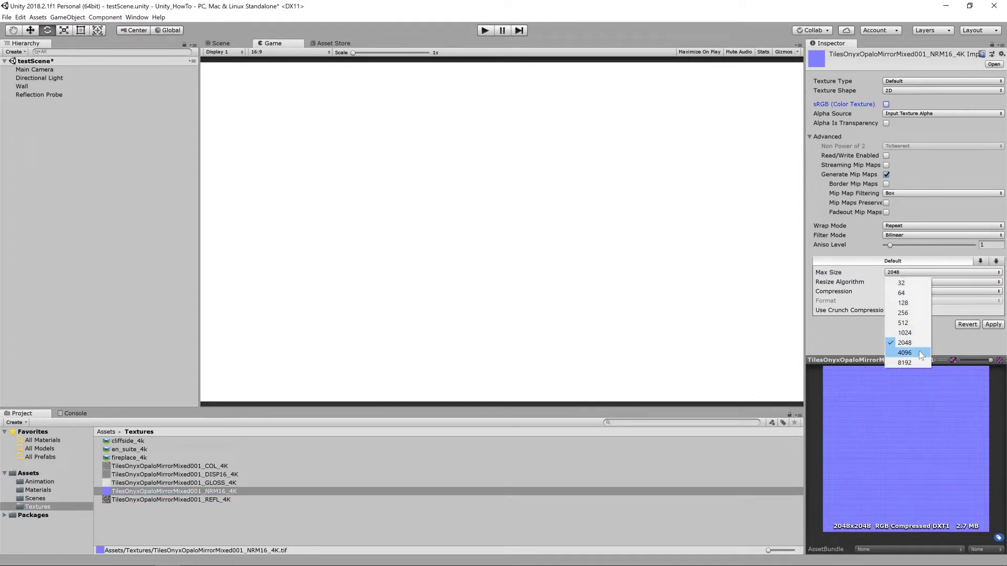
left_click(918, 351)
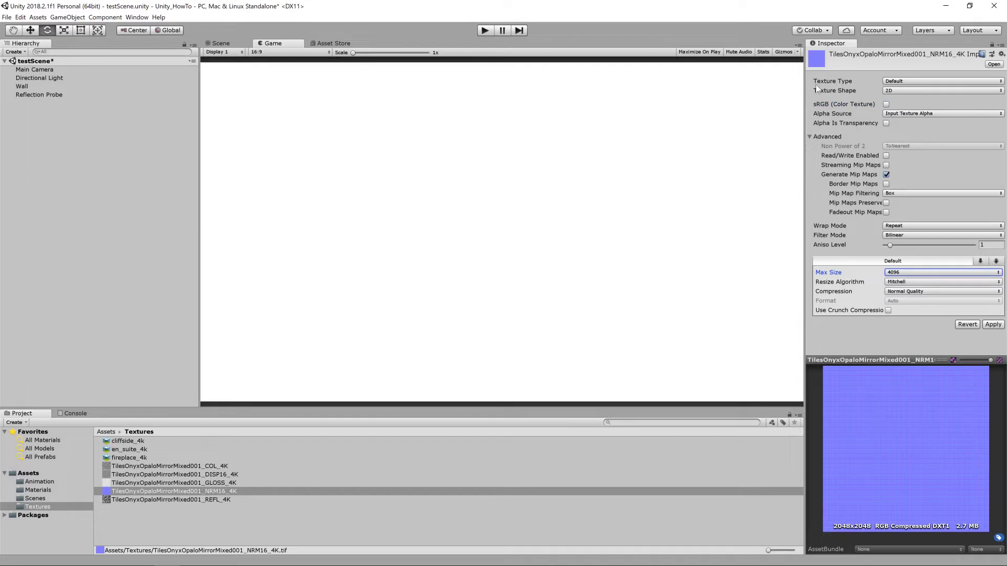
left_click(898, 82)
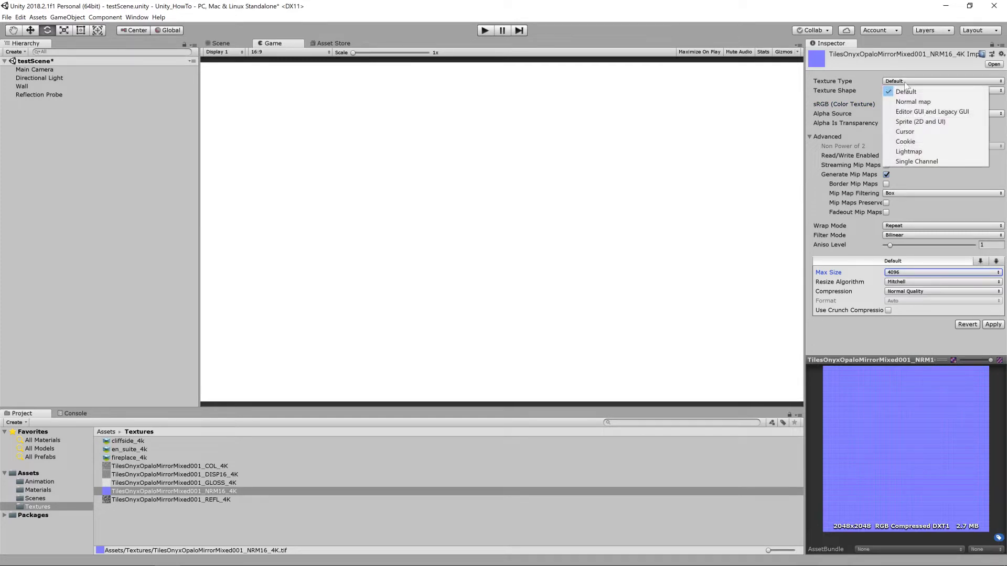
left_click(925, 103)
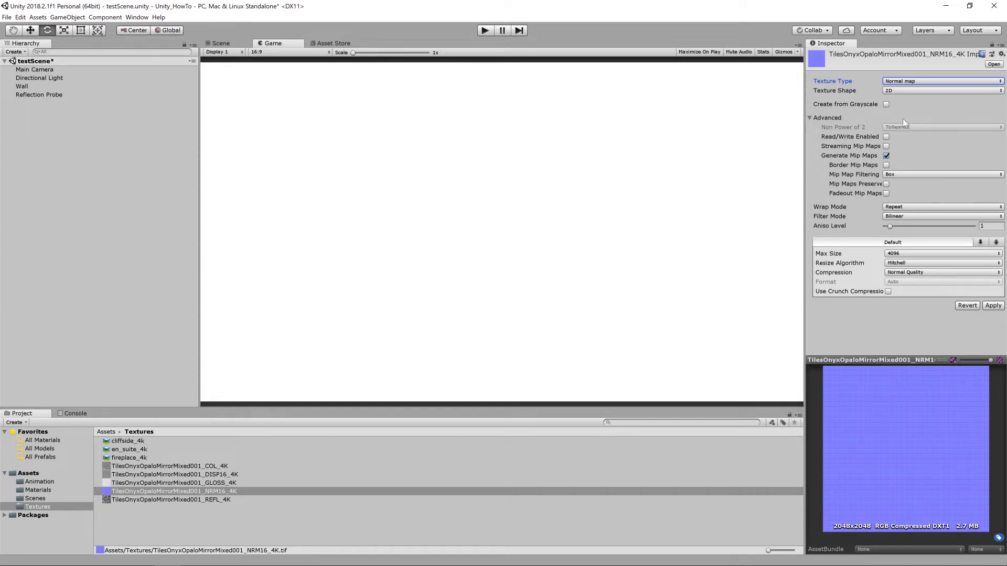
left_click(993, 305)
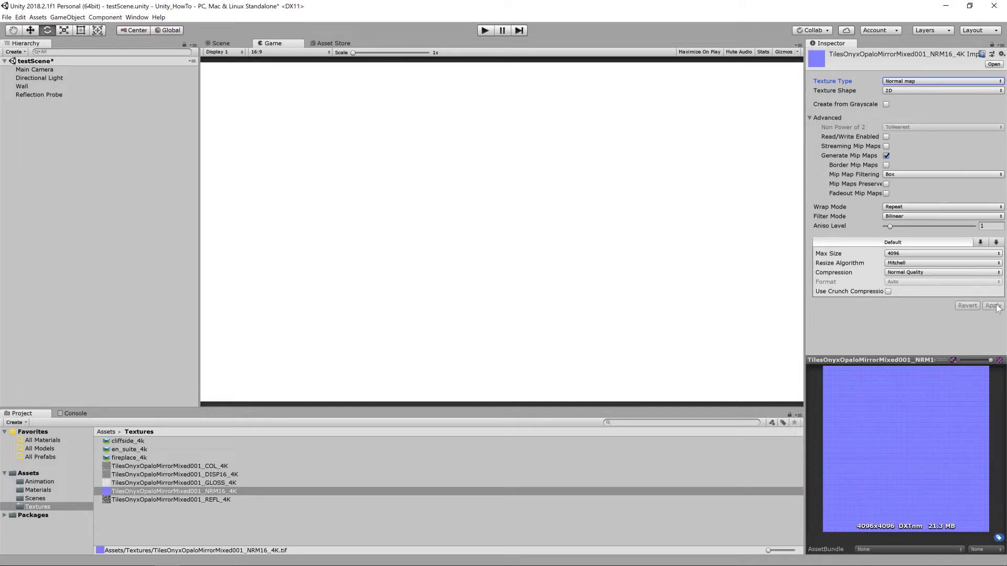
Step: Turn off sRGB for the REFL texture, set its max size to 4096 and apply the import settings
left_click(221, 499)
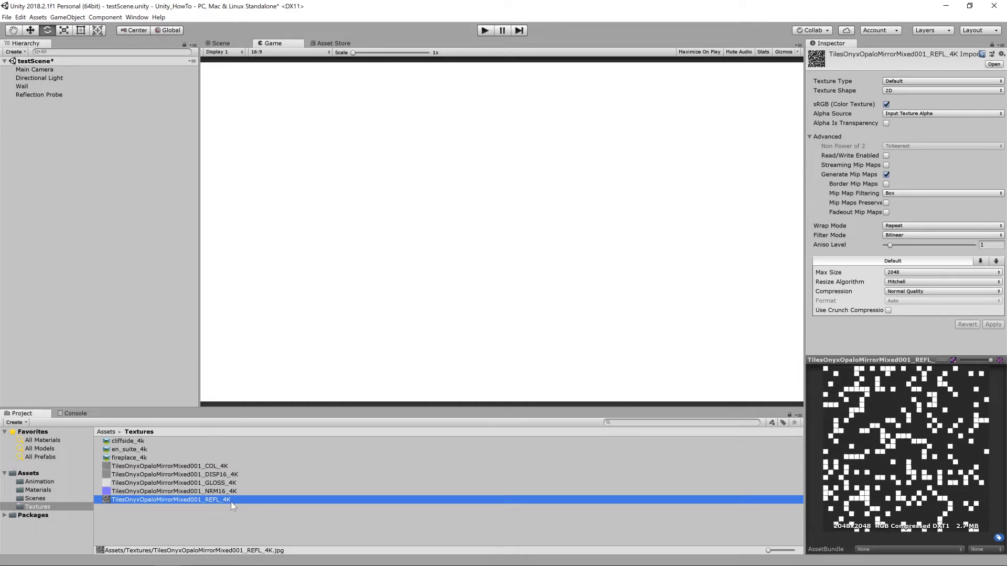
left_click(887, 105)
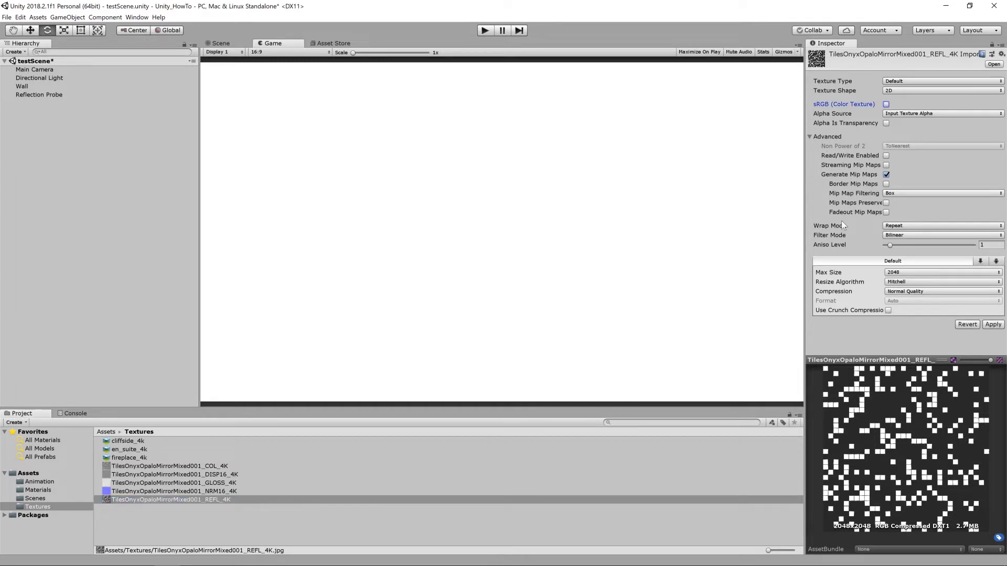
left_click(899, 273)
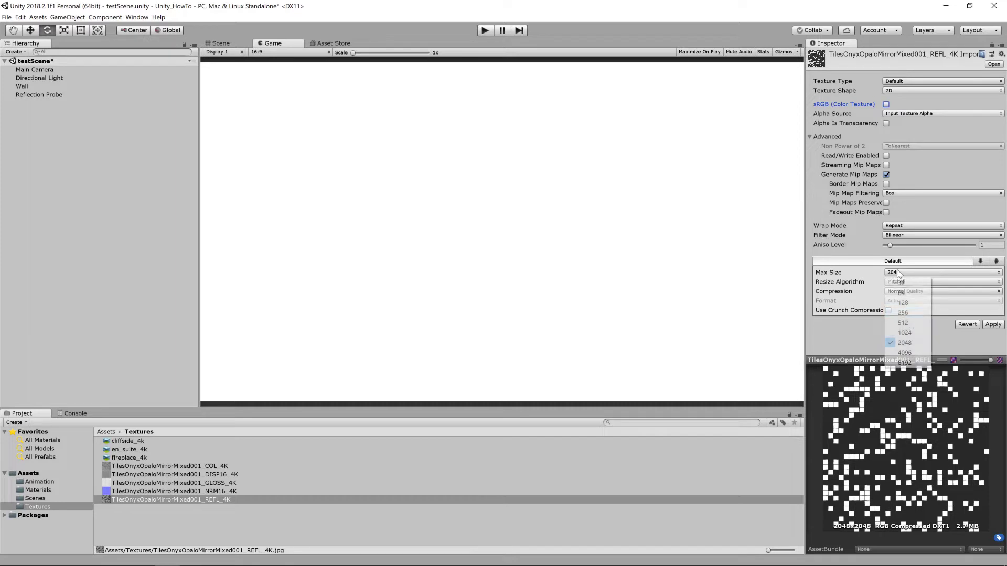
left_click(904, 352)
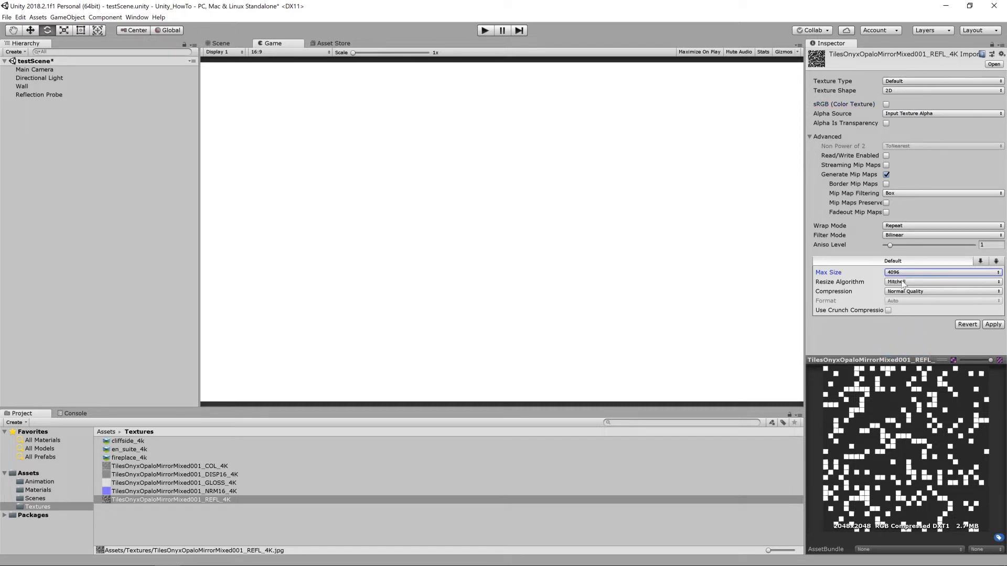
left_click(985, 324)
Step: Switch the Wall's TilesOnyx material to the Standard (Specular setup) shader and assign the COL texture as Albedo
left_click(41, 88)
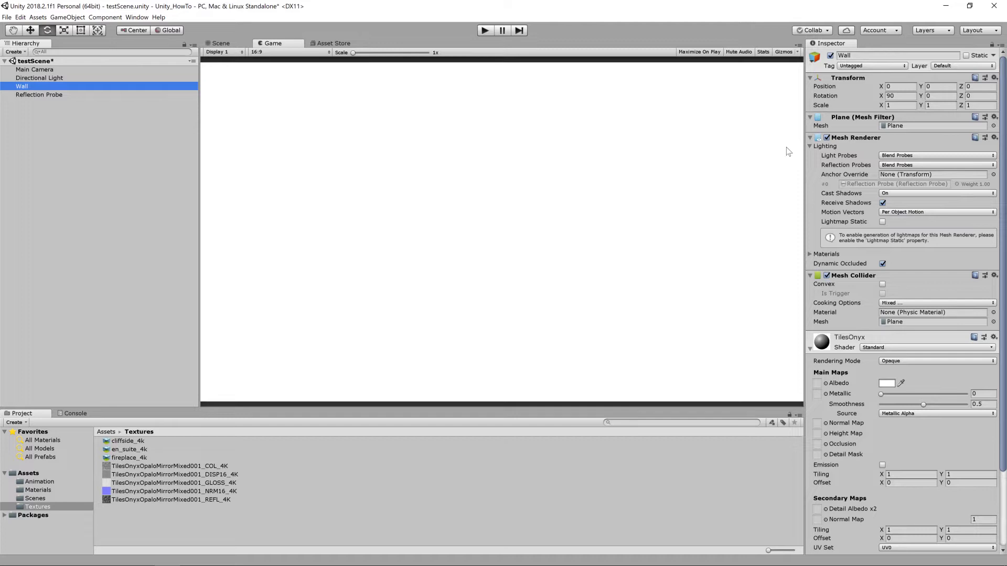
left_click(810, 146)
left_click(811, 177)
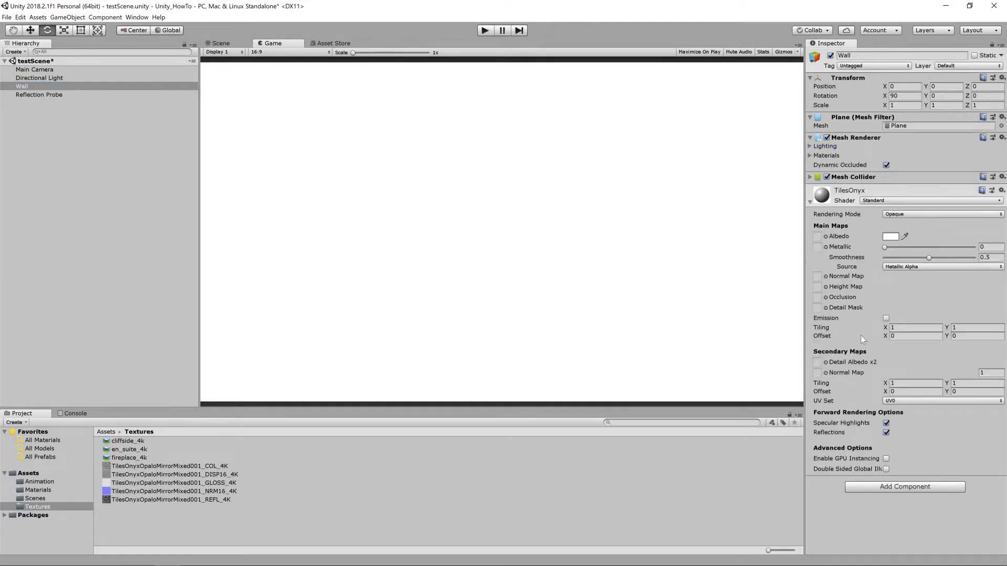
left_click(817, 287)
left_click(897, 201)
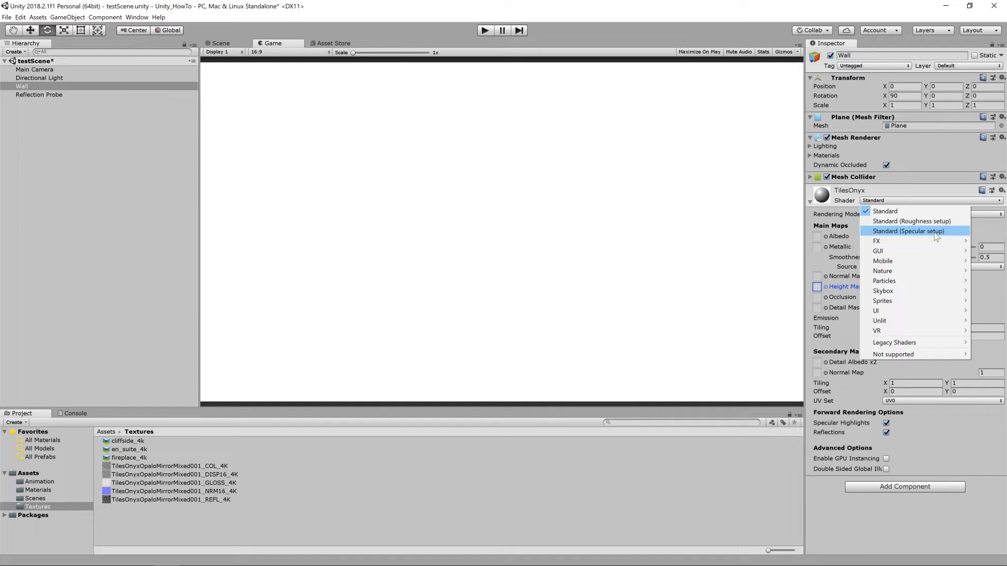
left_click(936, 232)
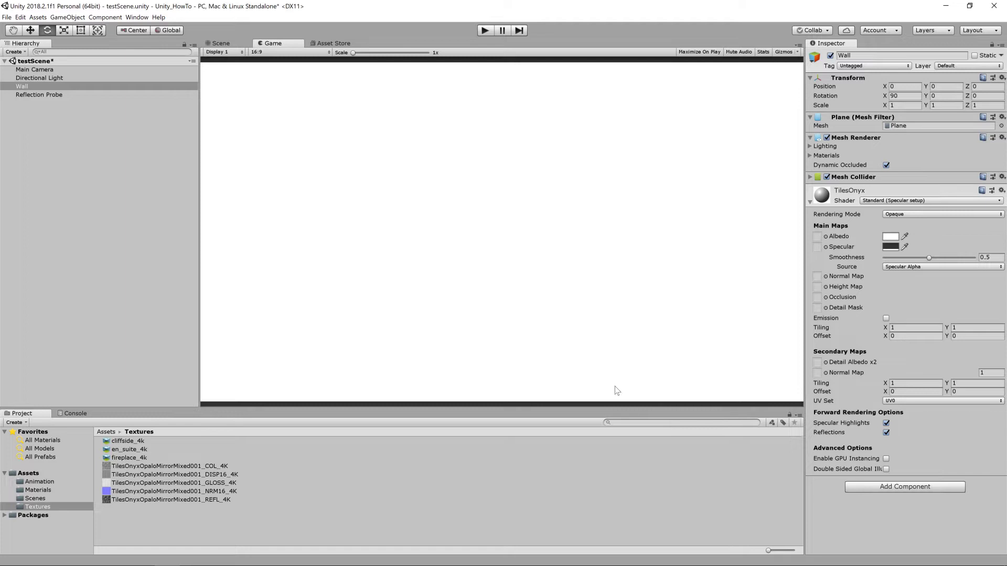
left_click_drag(219, 466, 818, 237)
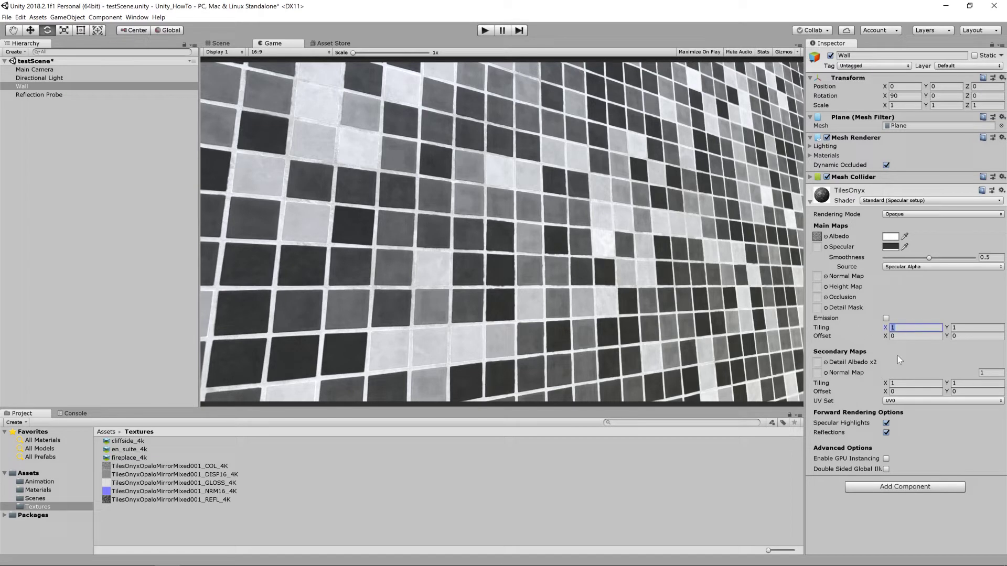
Step: Try a main-map tiling of 2 in X and Y on the TilesOnyx material and undo it
type("2")
key("Tab")
type("2")
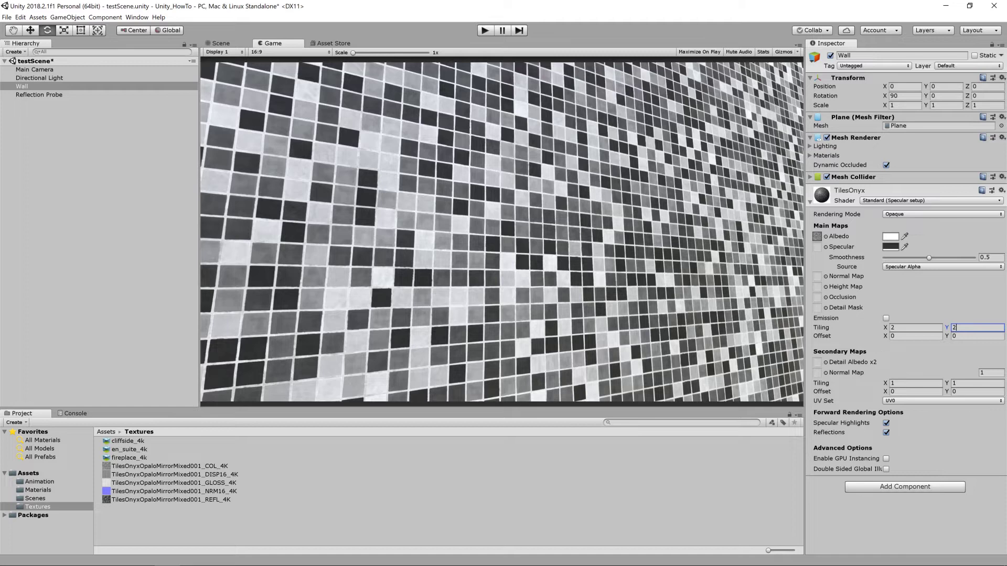
key("ctrl+z")
key("ctrl+z")
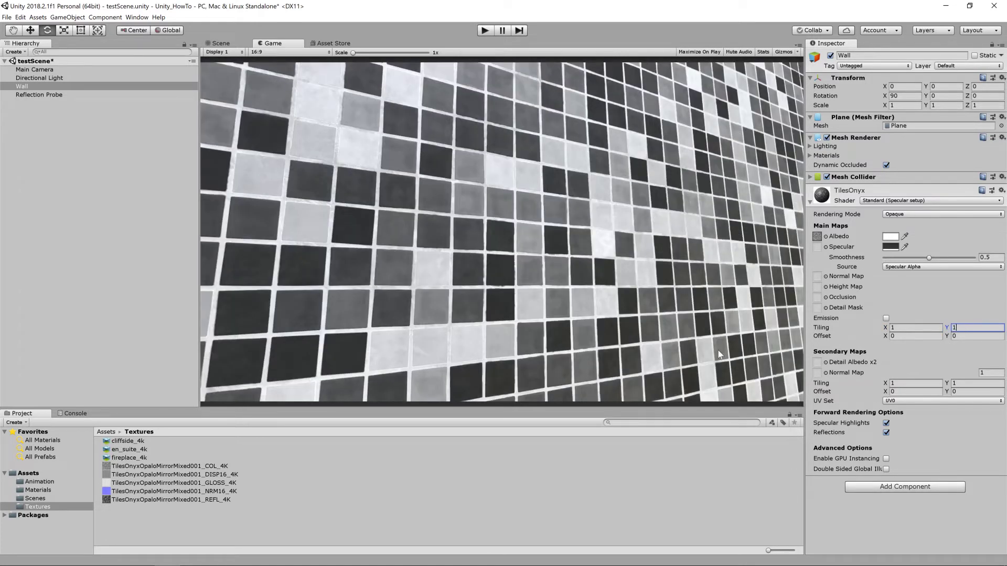
Step: Assign the NRM16 texture as Normal Map and DISP16 as Height Map, and set the height strength to about 0.0389
left_click_drag(202, 492, 817, 276)
left_click_drag(219, 475, 821, 291)
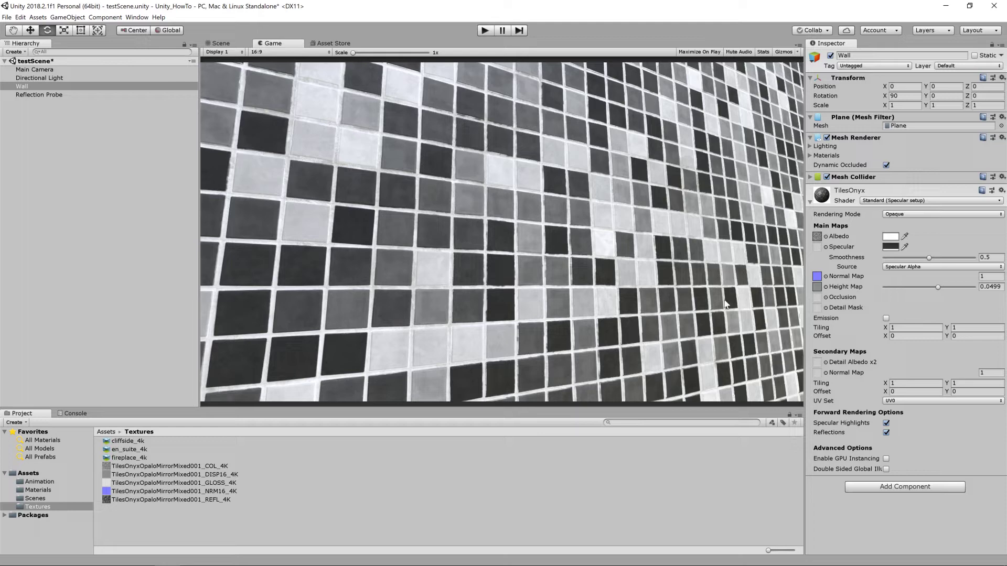
mouse_move(938, 288)
left_mouse_down()
mouse_move(886, 287)
mouse_move(961, 281)
mouse_move(884, 285)
mouse_move(936, 282)
mouse_move(917, 281)
mouse_move(924, 286)
left_mouse_up()
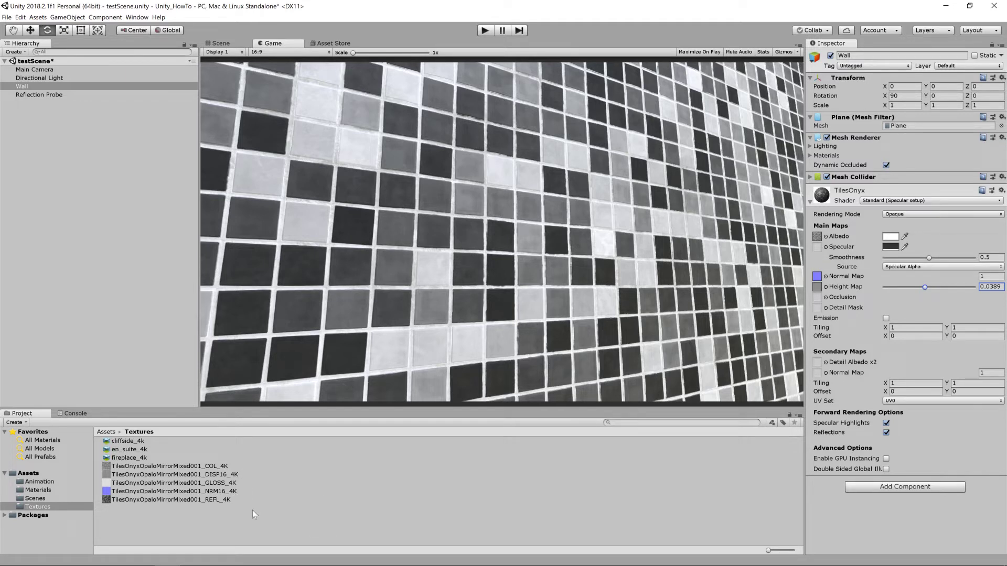
Step: Try the REFL texture as the Wall material's Specular map with smoothness 1, and reset the map to None
left_click(227, 499)
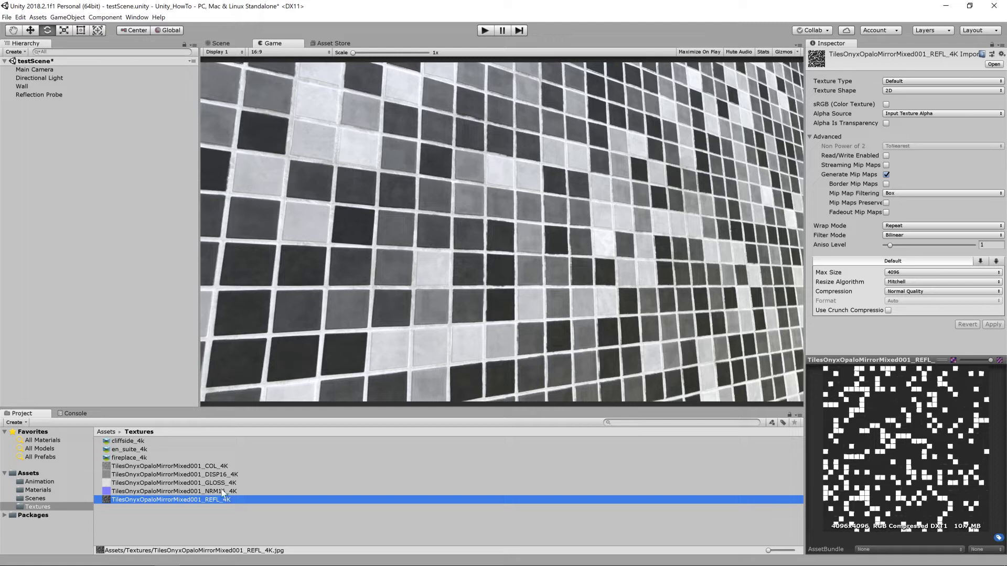
left_click(222, 485)
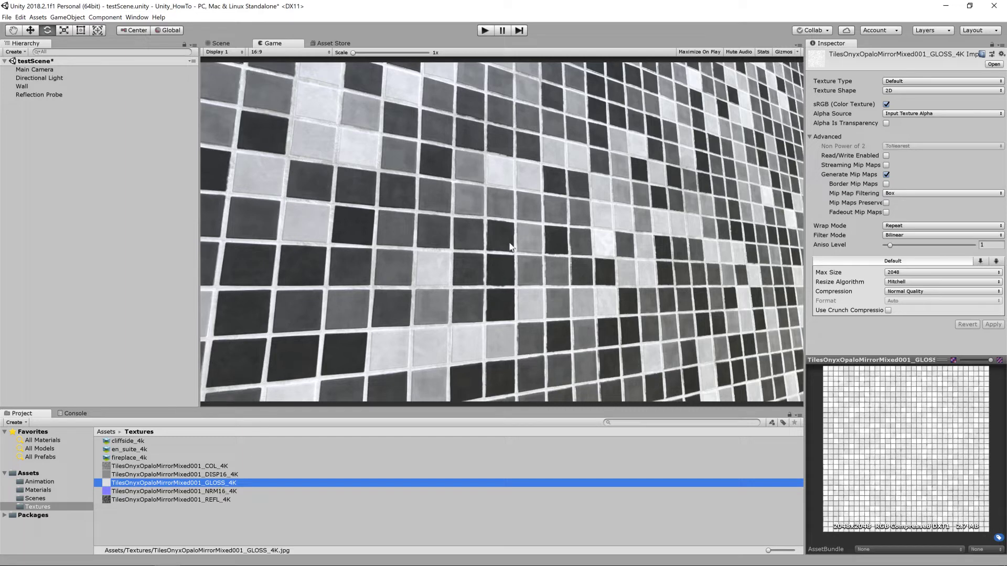
left_click(33, 85)
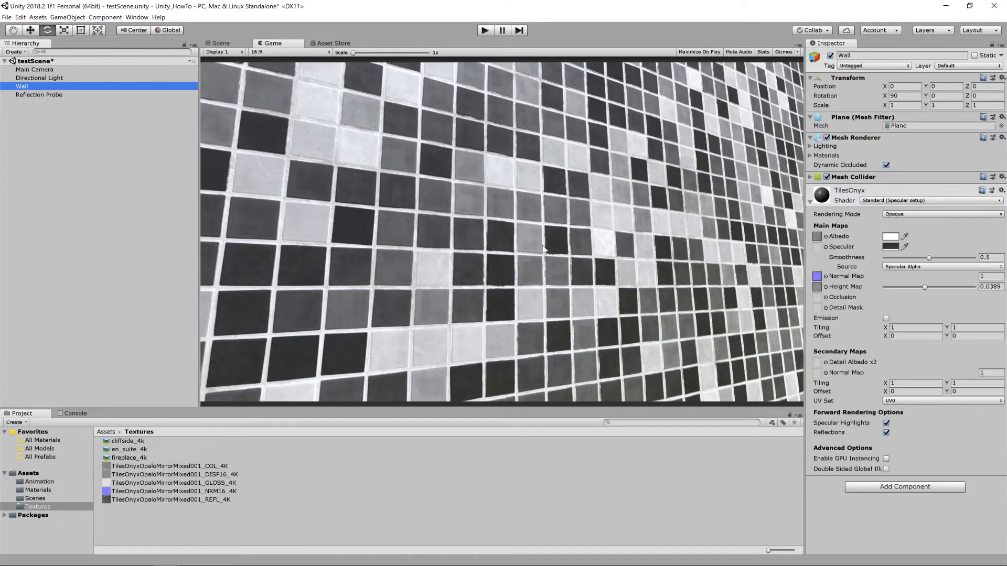
left_click_drag(212, 500, 826, 246)
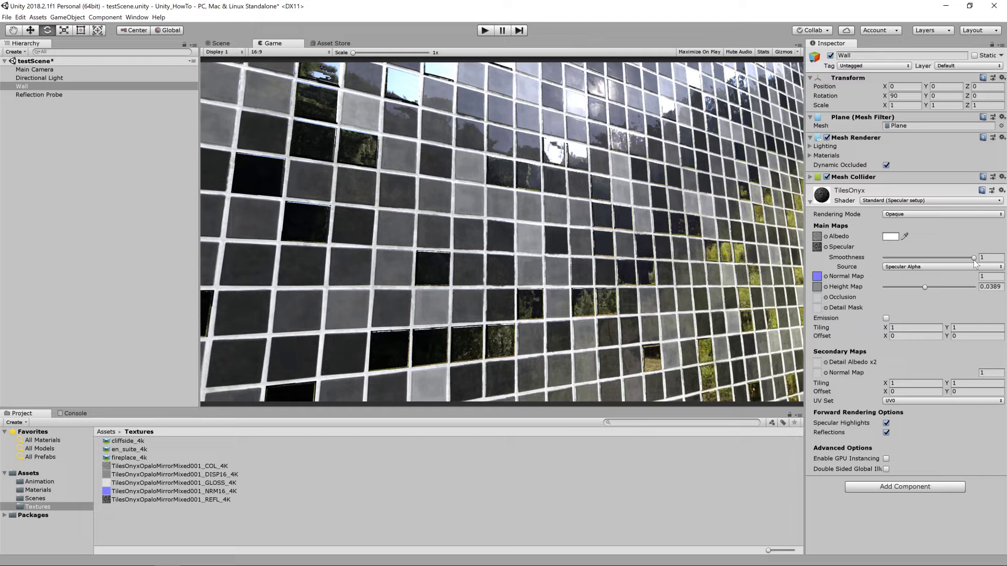
left_click_drag(973, 258, 974, 259)
left_click(826, 246)
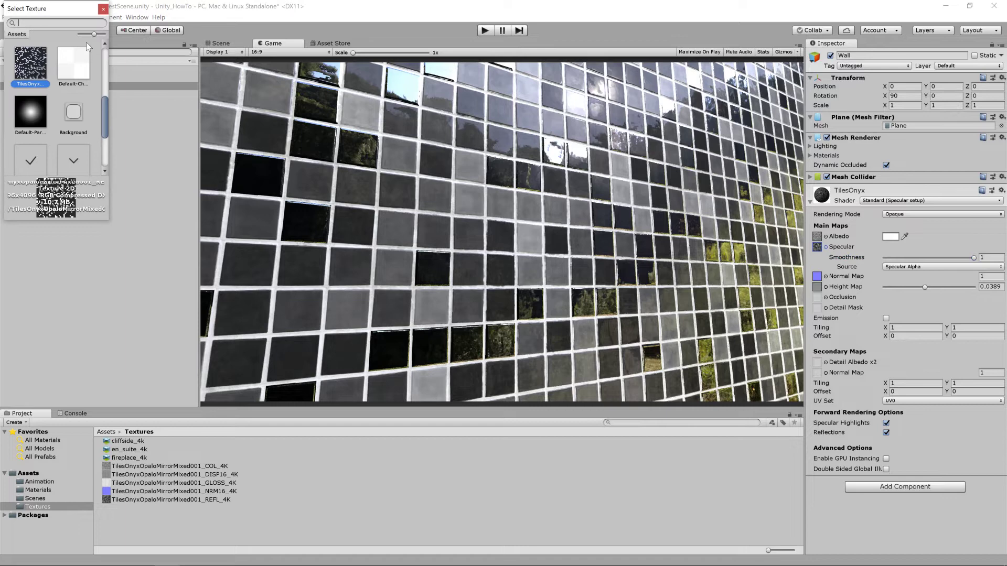
scroll(72, 84, "up", 3)
left_click(37, 63)
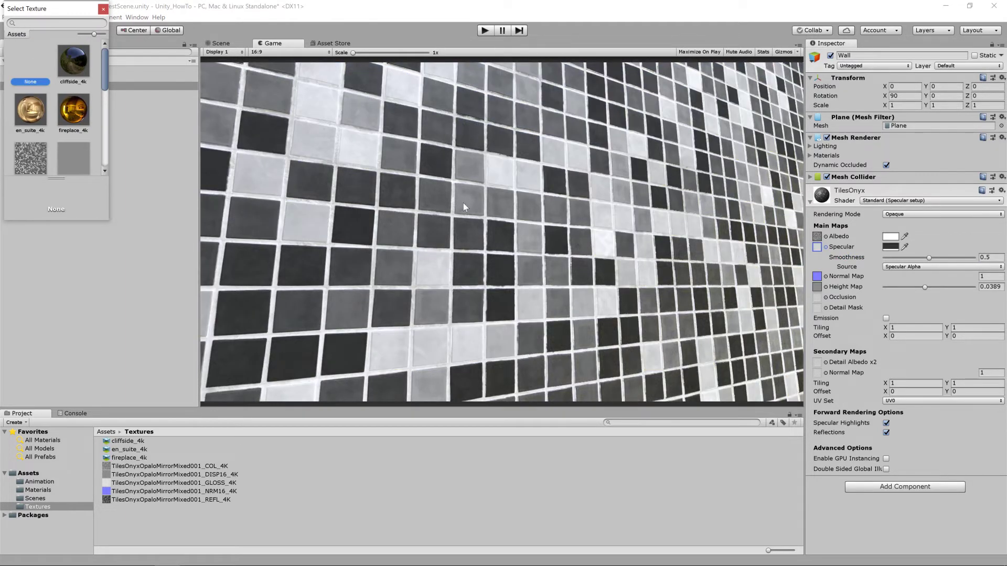
left_click(103, 9)
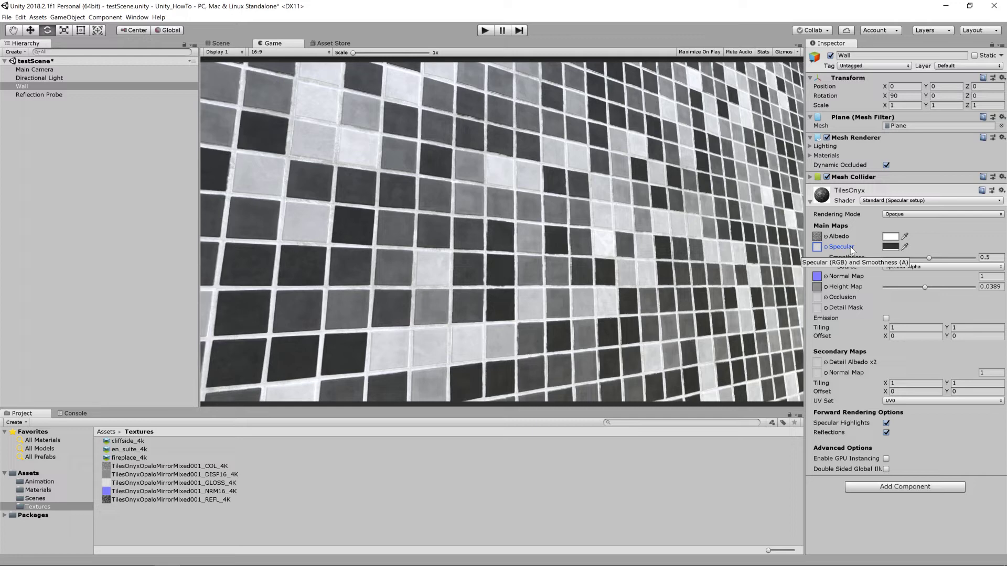
Step: Reveal the GLOSS texture in File Explorer and open its JPG file with GNU Image Manipulation Program
left_click(216, 483)
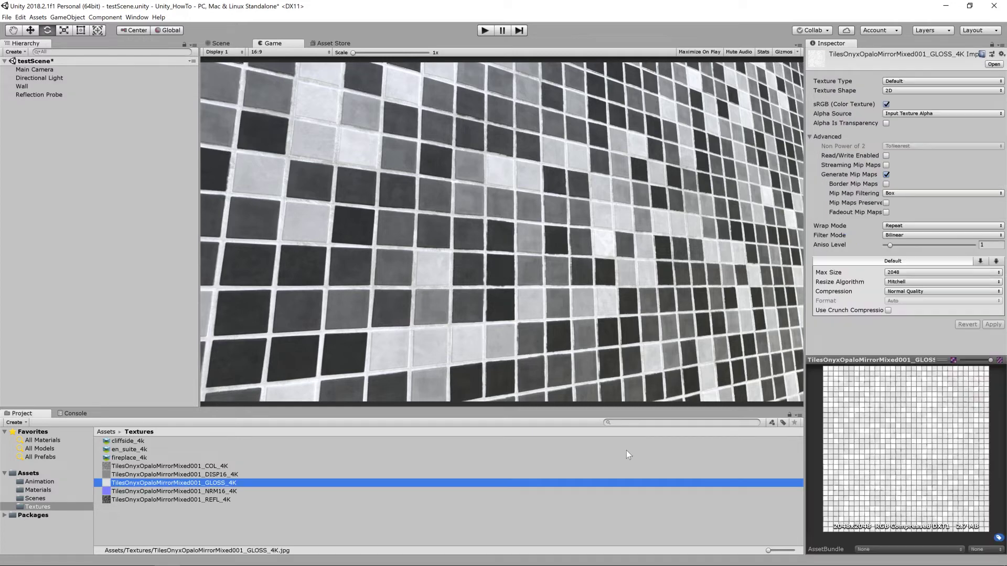
right_click(223, 483)
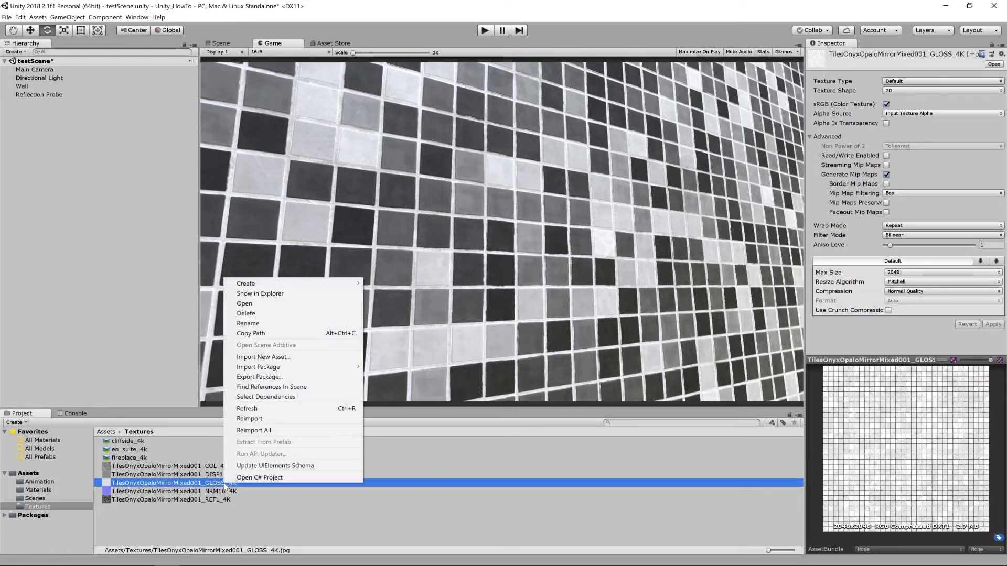
left_click(262, 294)
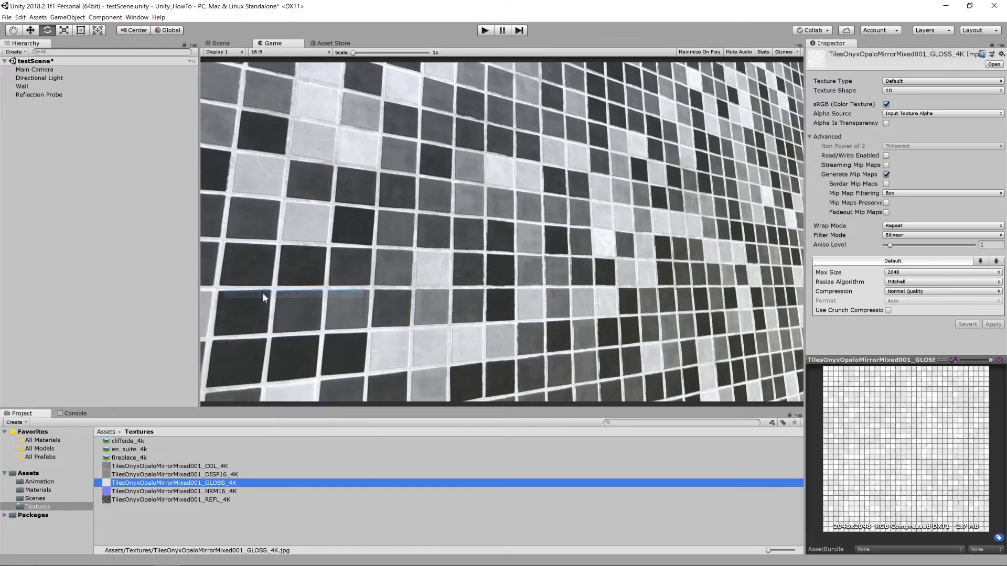
left_click_drag(449, 68, 339, 51)
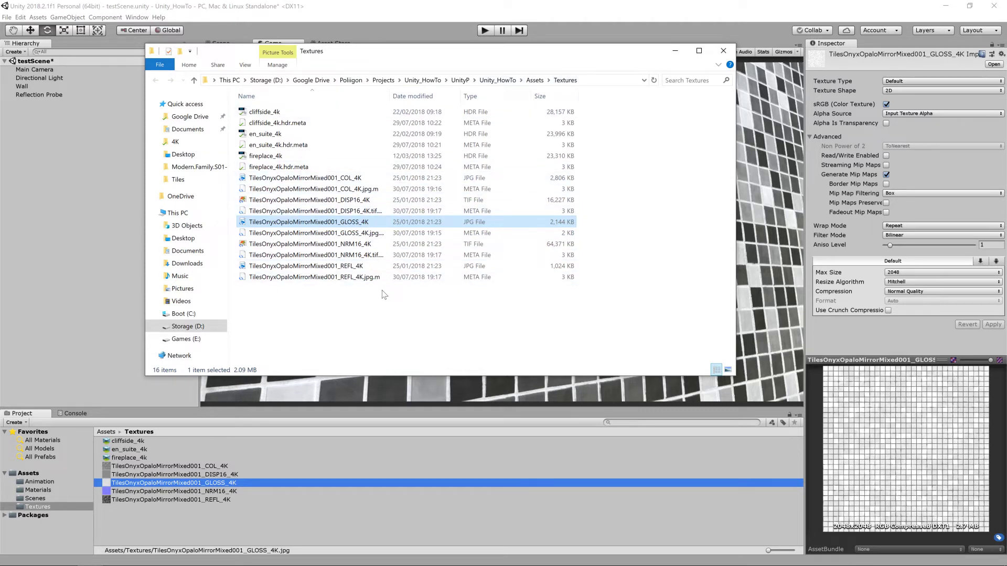
left_click(366, 212)
right_click(365, 214)
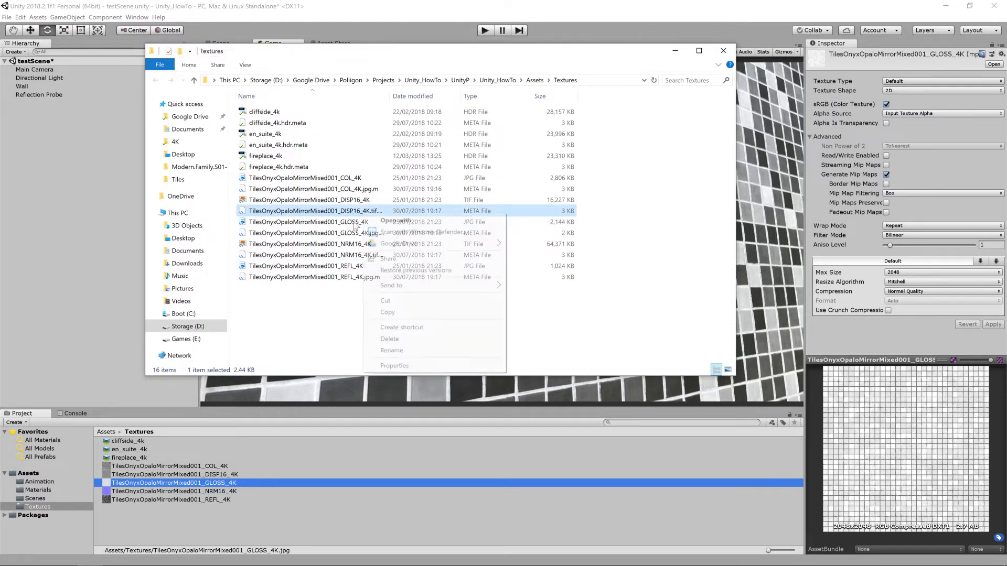
left_click(352, 223)
right_click(381, 223)
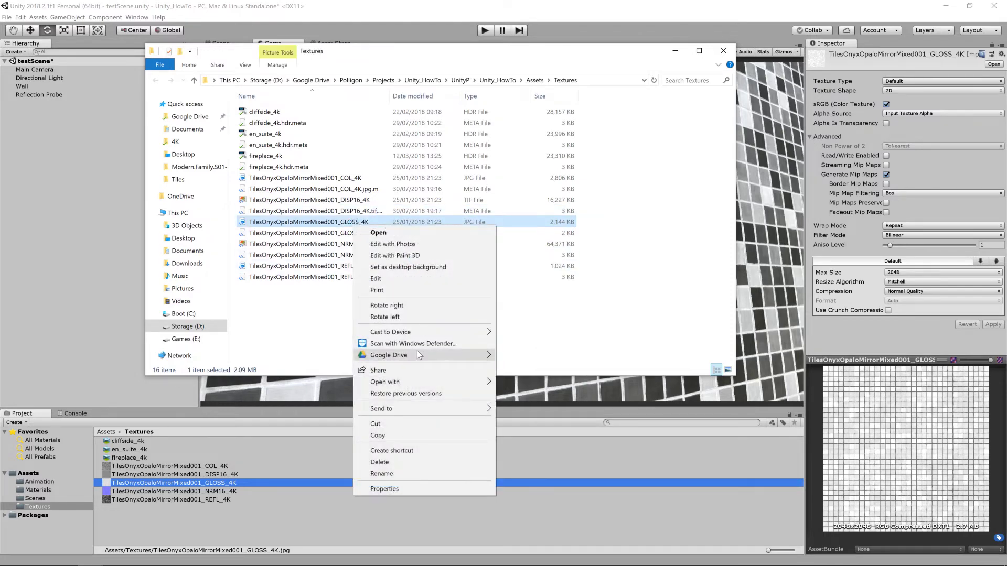
mouse_move(438, 382)
left_click(521, 394)
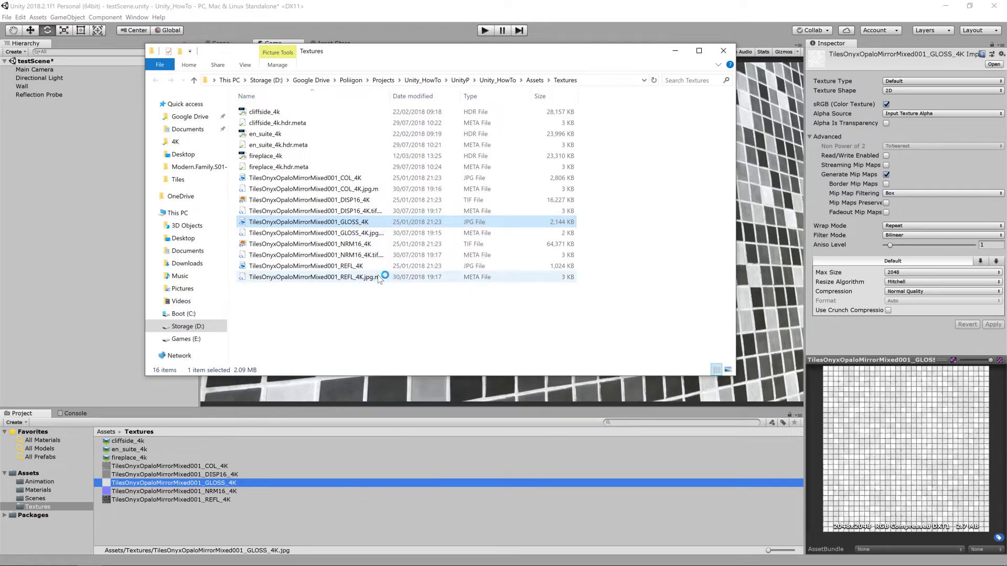
Step: Open the TilesOnyxOpaloMirrorMixed001_REFL_4K JPG file with GNU Image Manipulation Program as well
left_click(355, 266)
right_click(354, 265)
key("Escape")
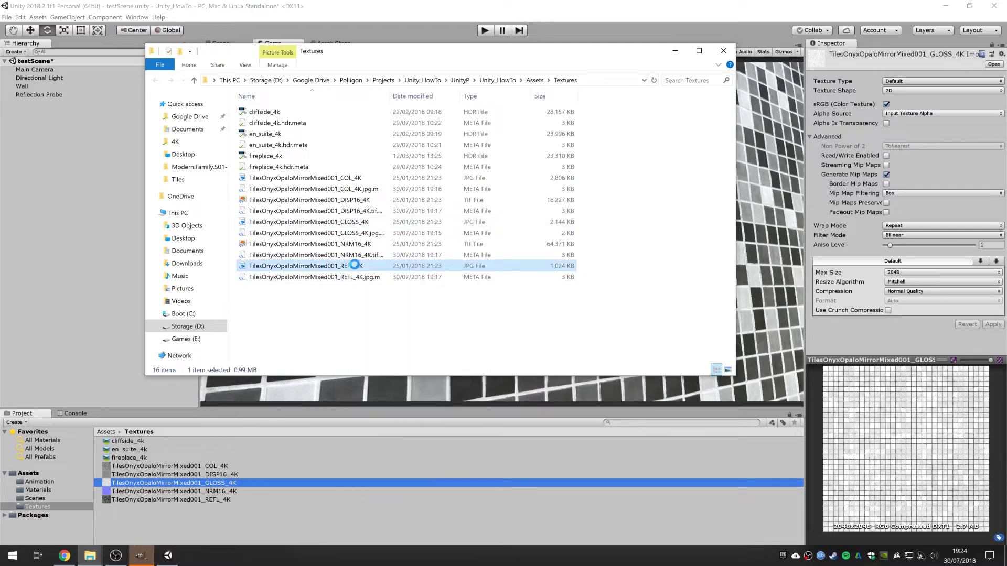
right_click(355, 266)
mouse_move(417, 422)
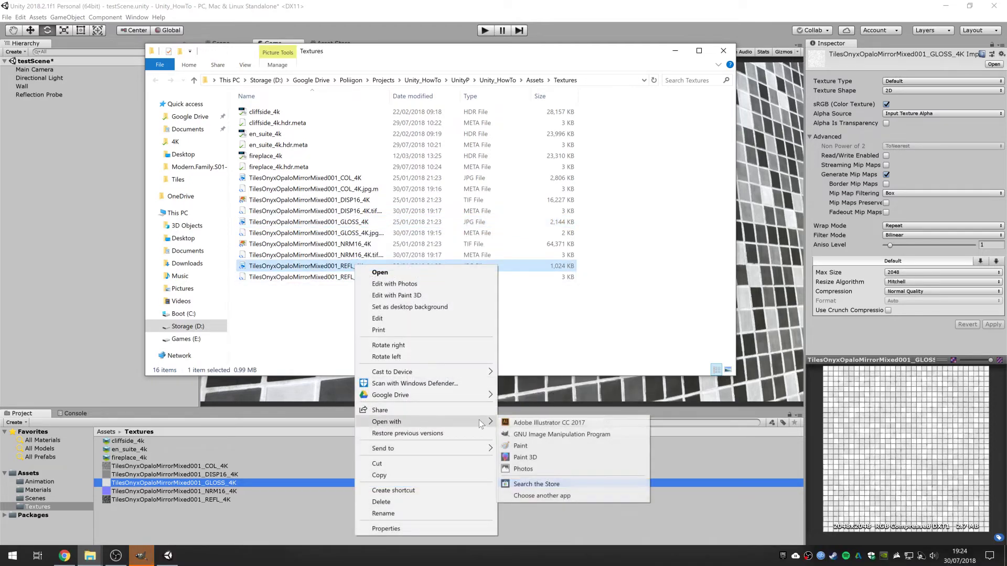
left_click(520, 434)
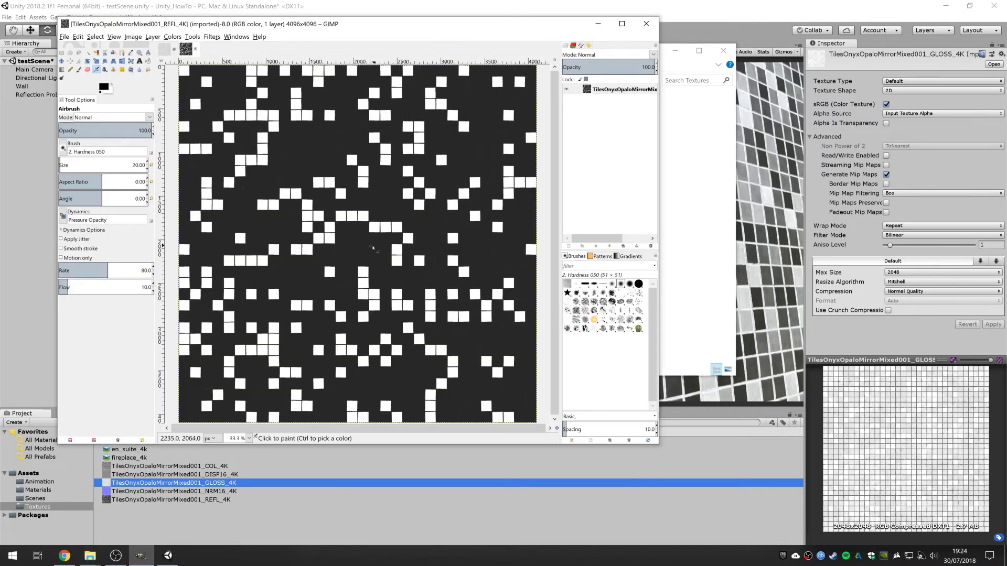
Step: Decompose the REFL image into separate layers using the RGB color model
left_click(187, 51)
left_click(164, 50)
left_click(186, 51)
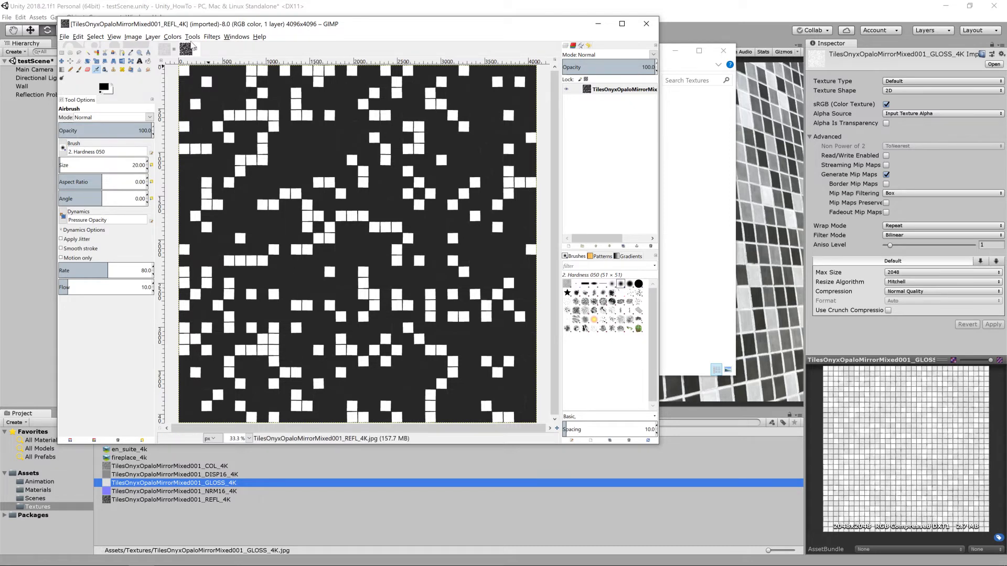
left_click(173, 38)
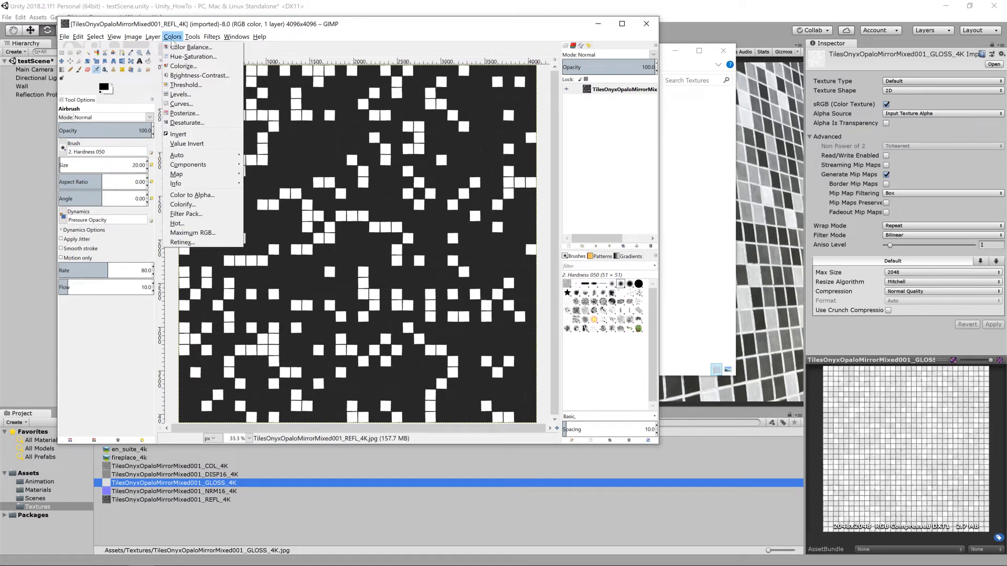
key("Right")
key("Left")
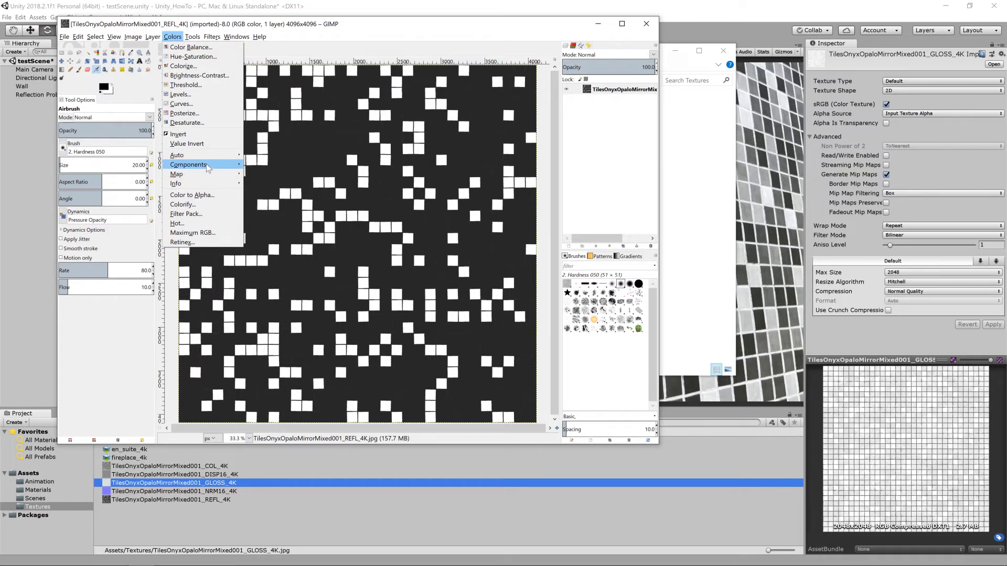
mouse_move(220, 169)
left_click(288, 185)
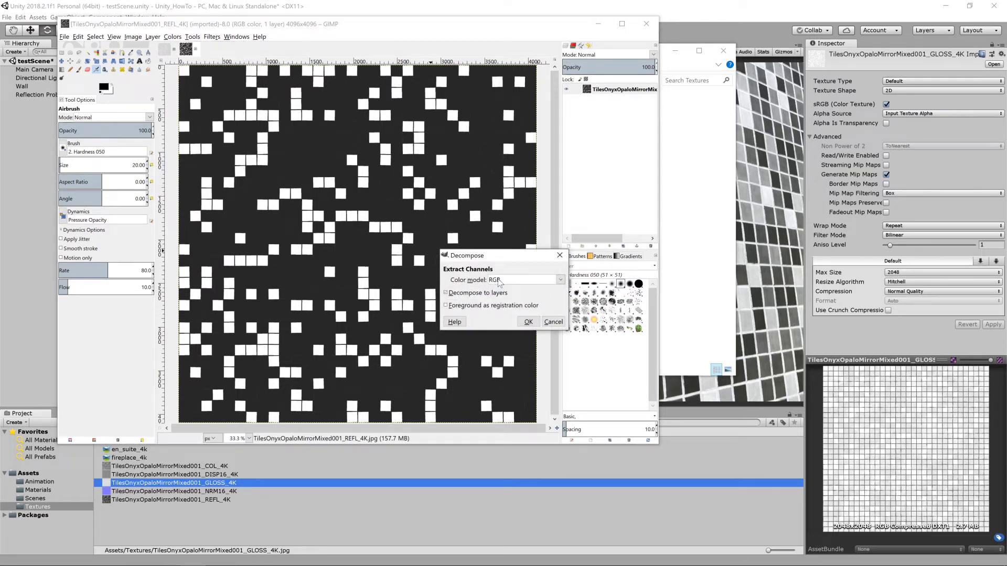
left_click(527, 322)
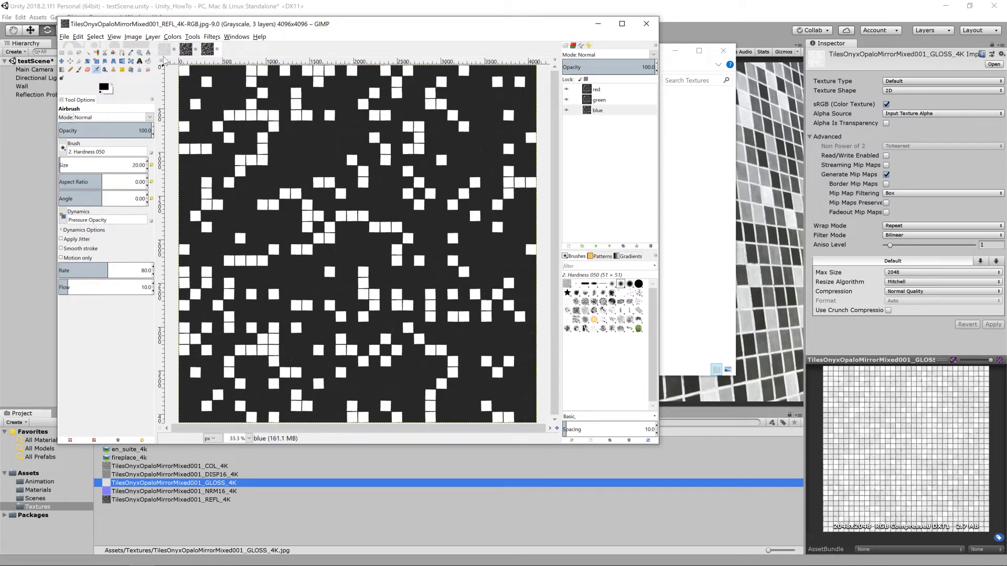
Step: Copy the GLOSS image and paste it as a new layer into the decomposed REFL image
key("alt+1")
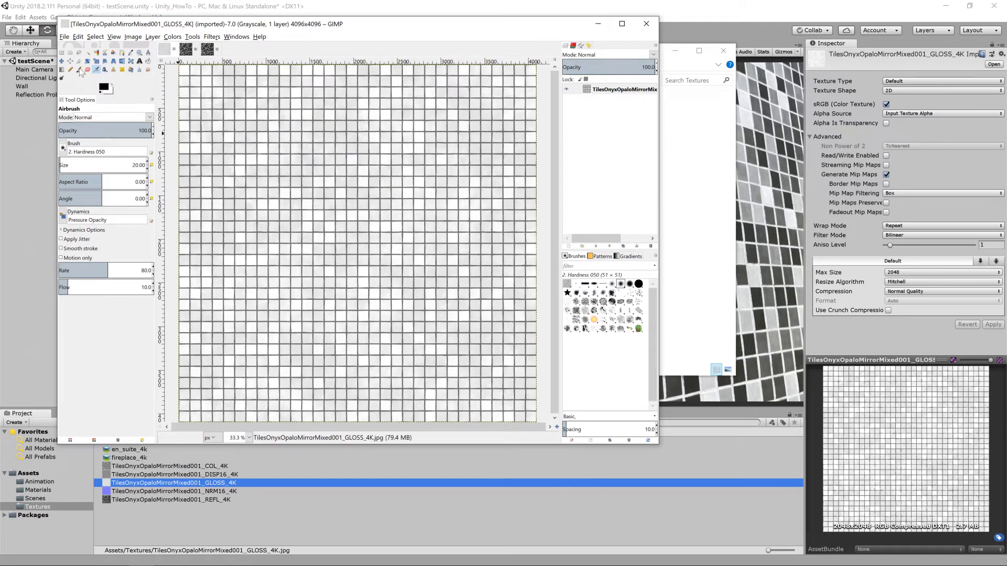
left_click(78, 37)
left_click(98, 104)
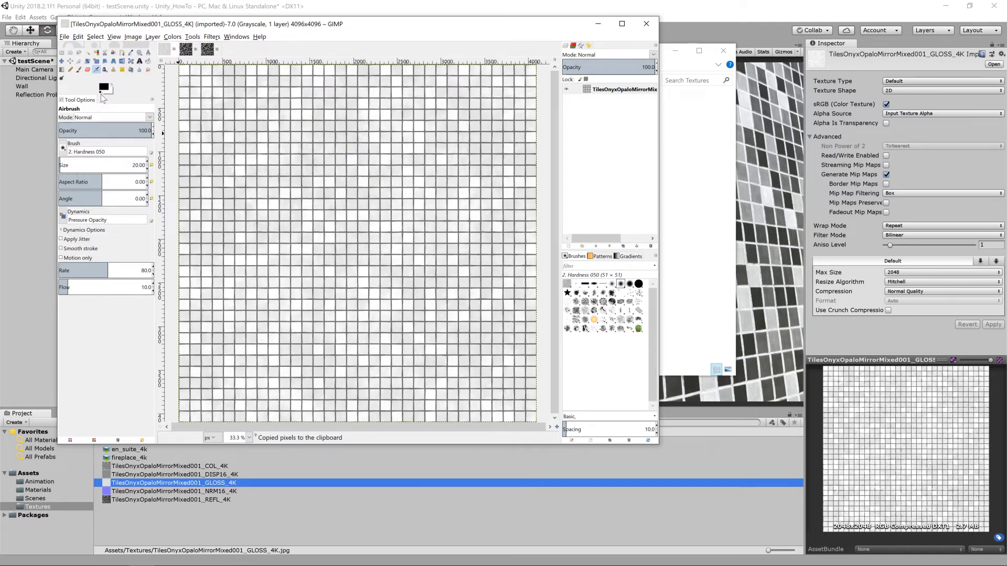
left_click(206, 50)
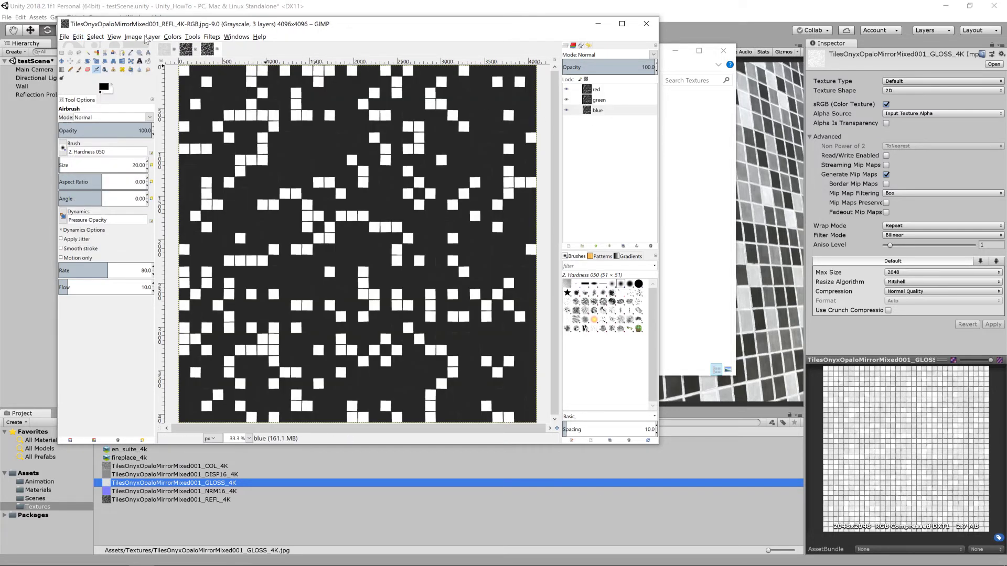
left_click(79, 37)
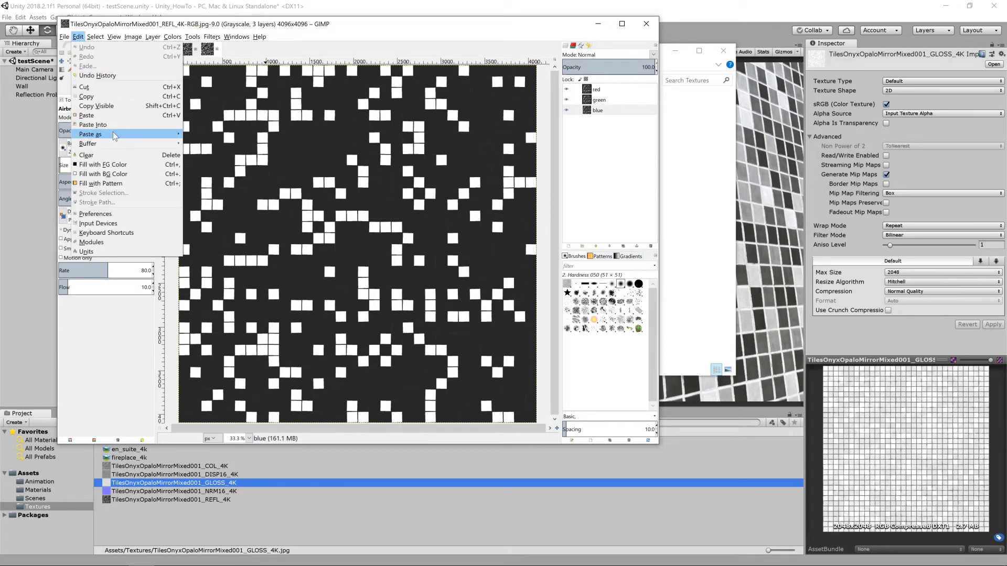
mouse_move(112, 134)
left_click(232, 147)
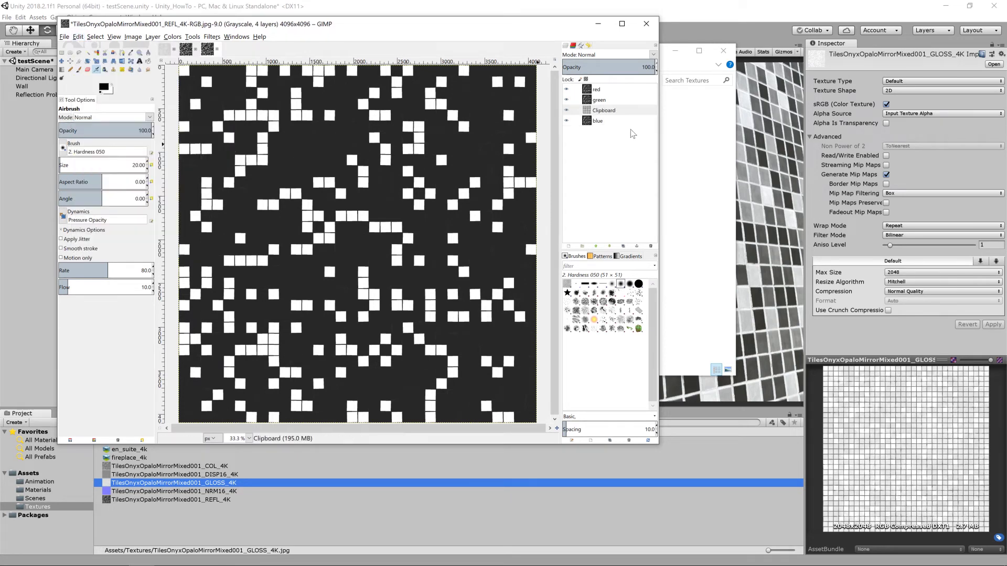
Step: Move the pasted GLOSS layer beneath the blue layer and rename it alpha
left_click_drag(603, 112, 603, 125)
type("alpha")
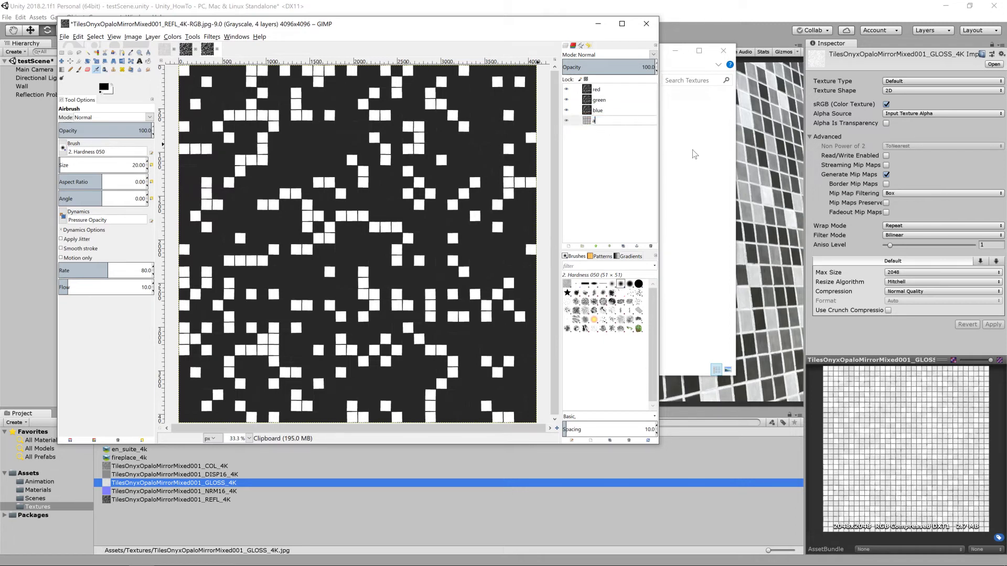
key("Return")
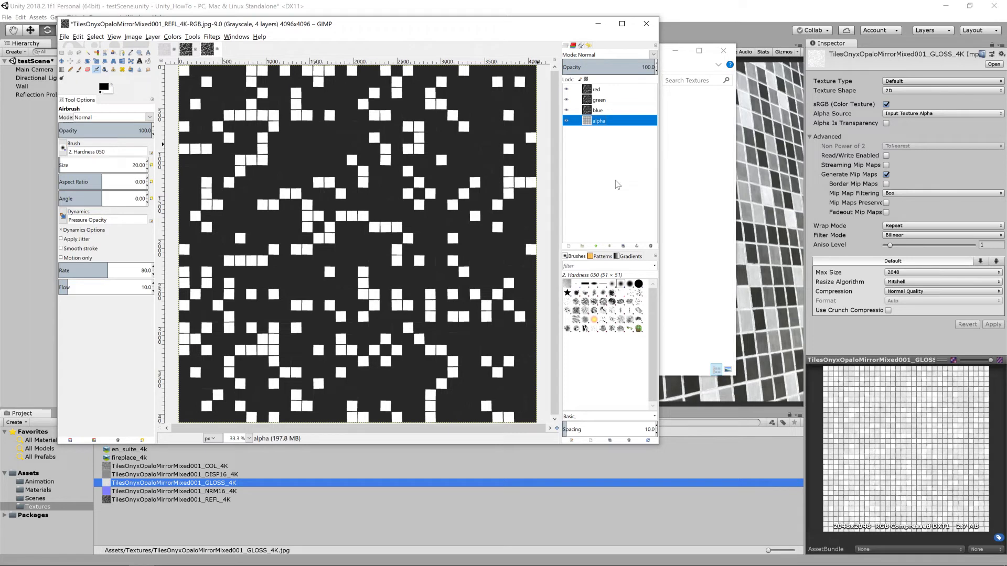
Step: Compose the layers into a new RGBA image, matching the red, green, blue and alpha layers to their channels
left_click(172, 37)
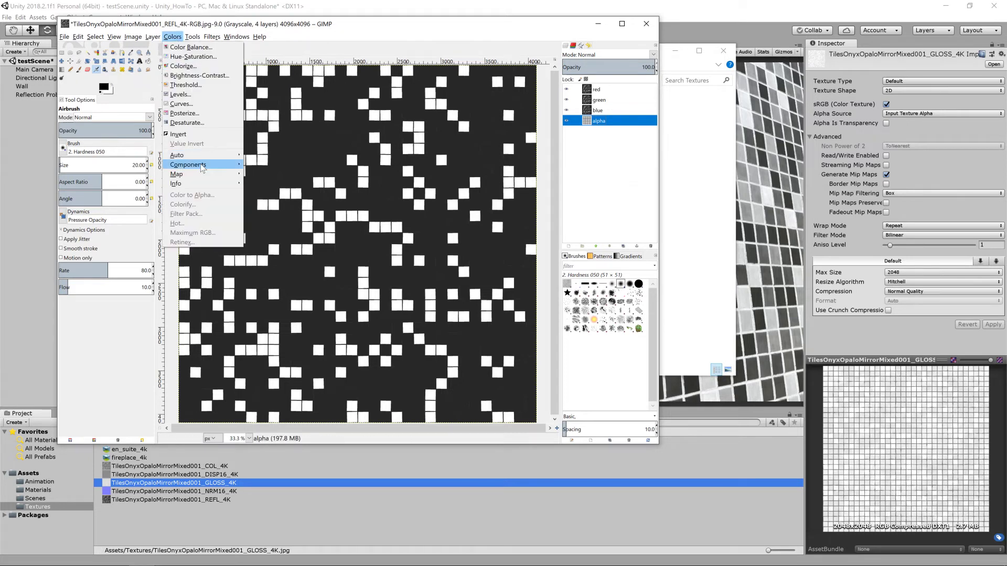
mouse_move(200, 167)
left_click(275, 175)
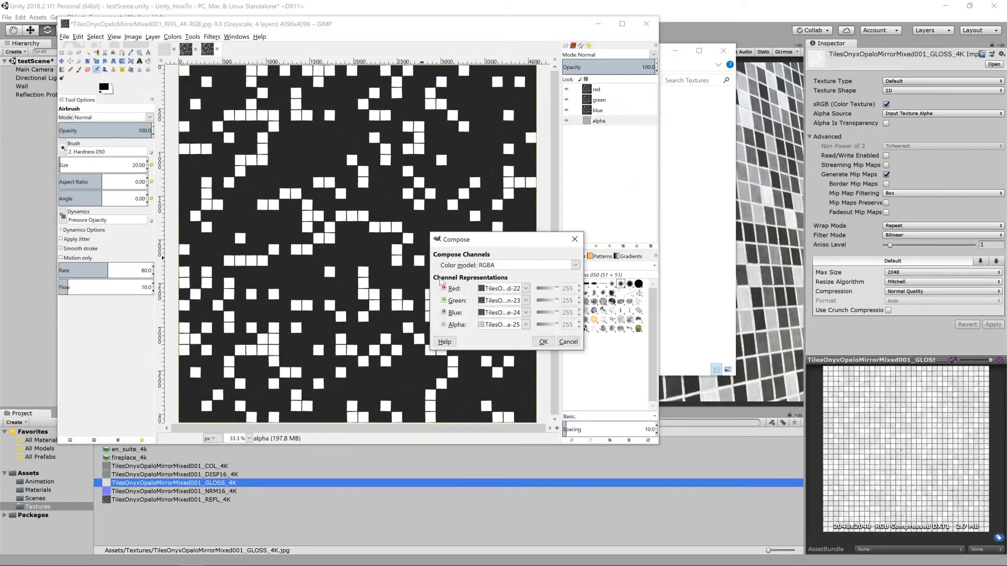
left_click_drag(509, 244, 422, 185)
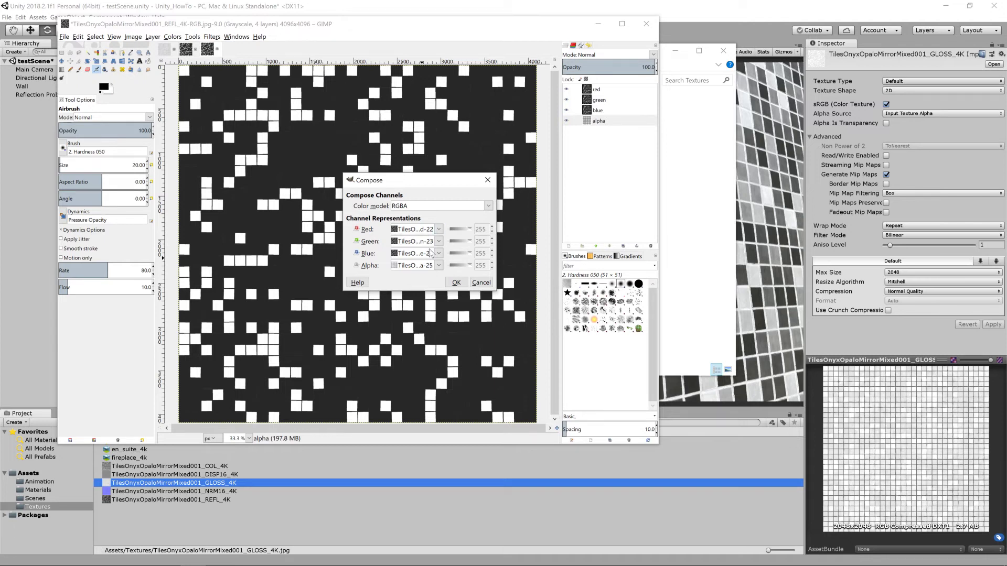
left_click(438, 229)
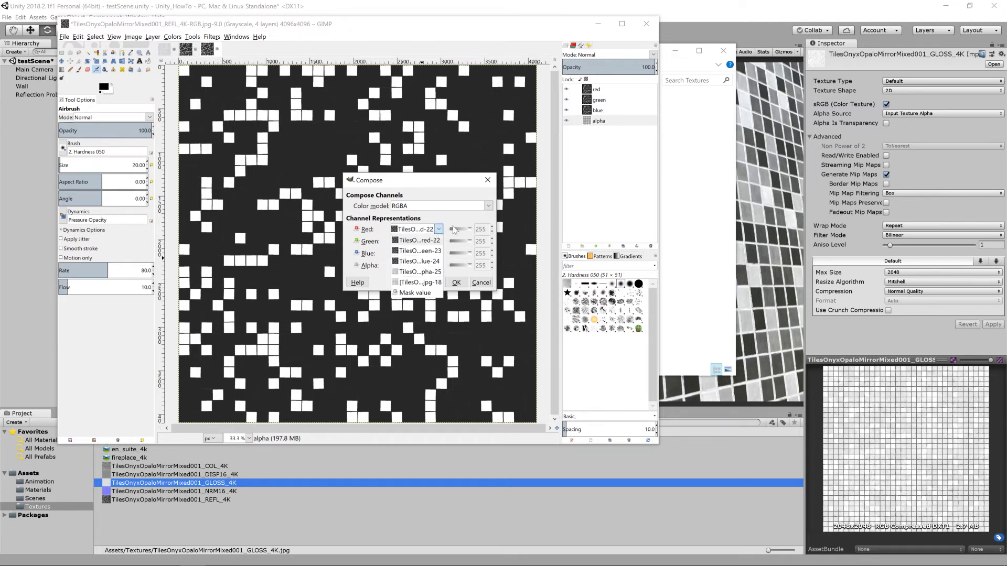
left_click(439, 241)
left_click(419, 262)
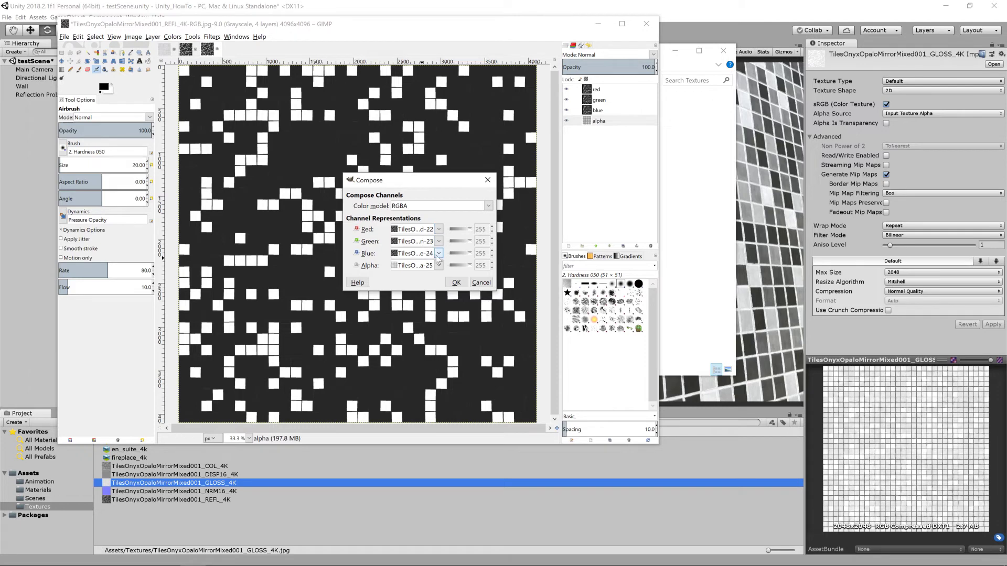
left_click(438, 253)
left_click(420, 285)
left_click(439, 266)
left_click(419, 307)
left_click(457, 282)
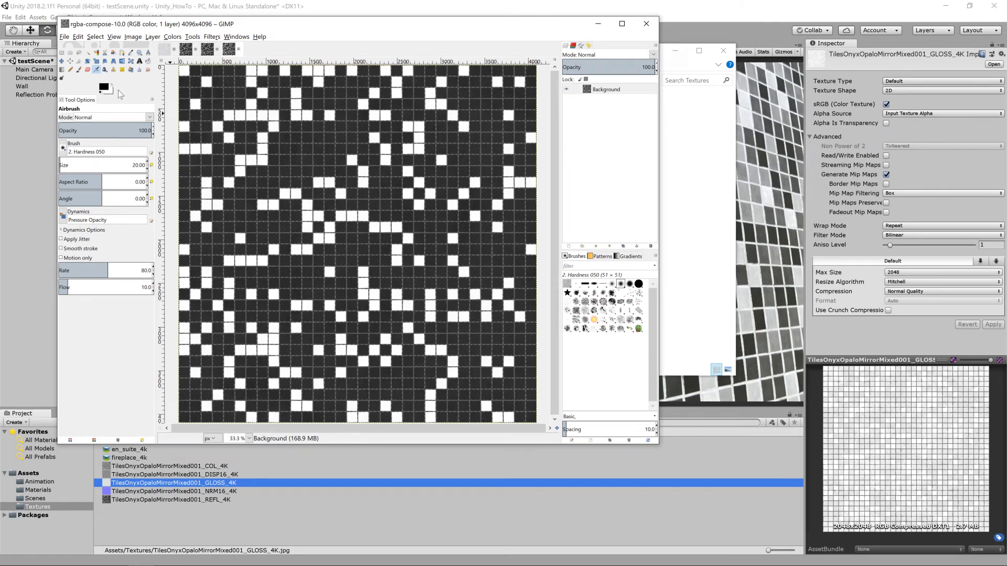
Step: Start exporting the composed image and choose the Unity project's Assets/Textures folder as its destination
left_click(64, 37)
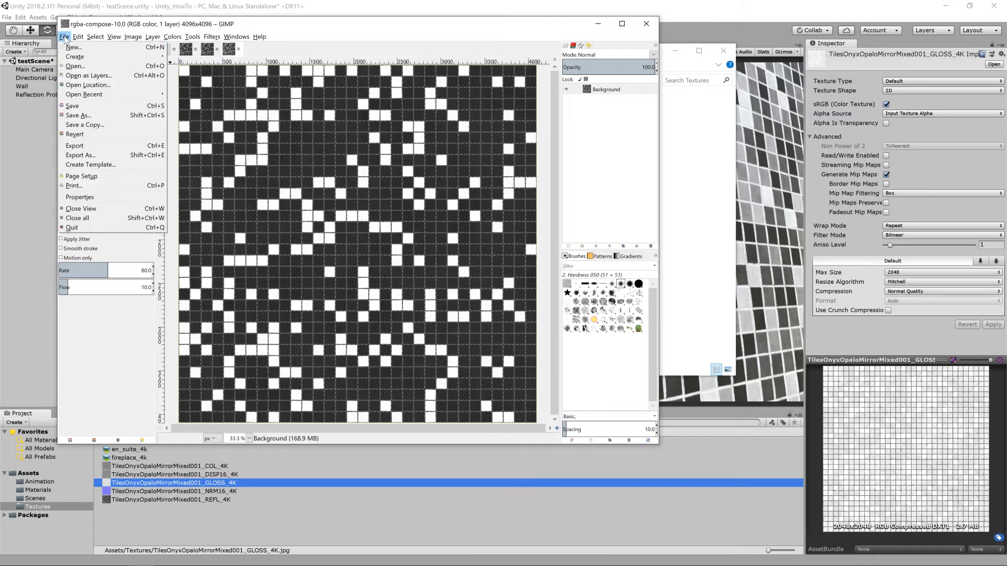
left_click(111, 155)
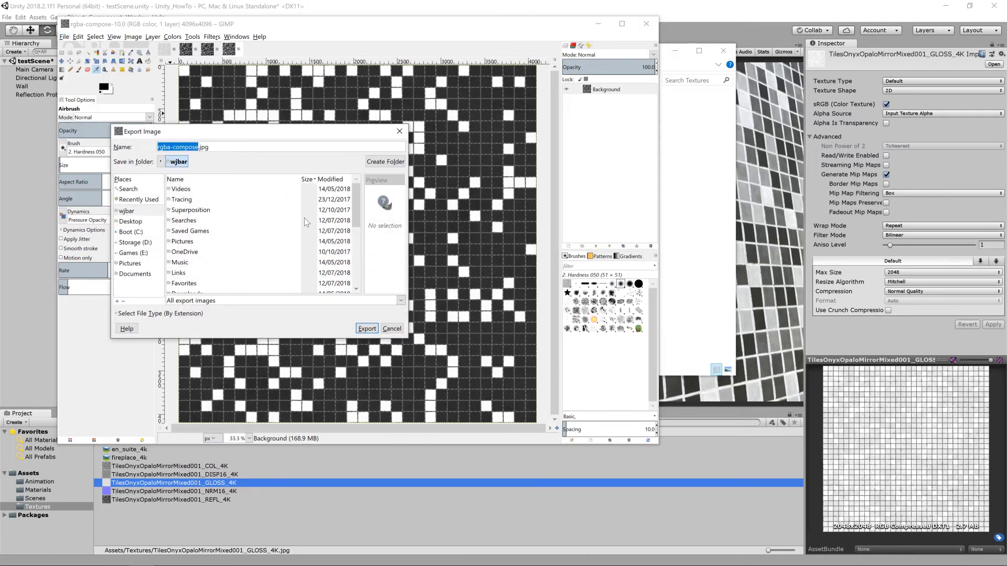
left_click(138, 200)
left_click(189, 189)
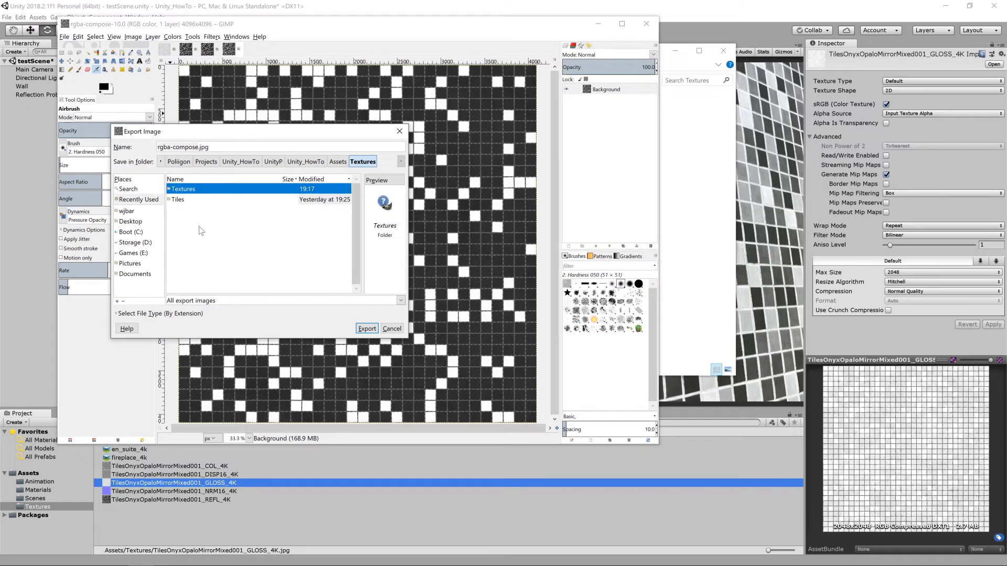
double_click(191, 190)
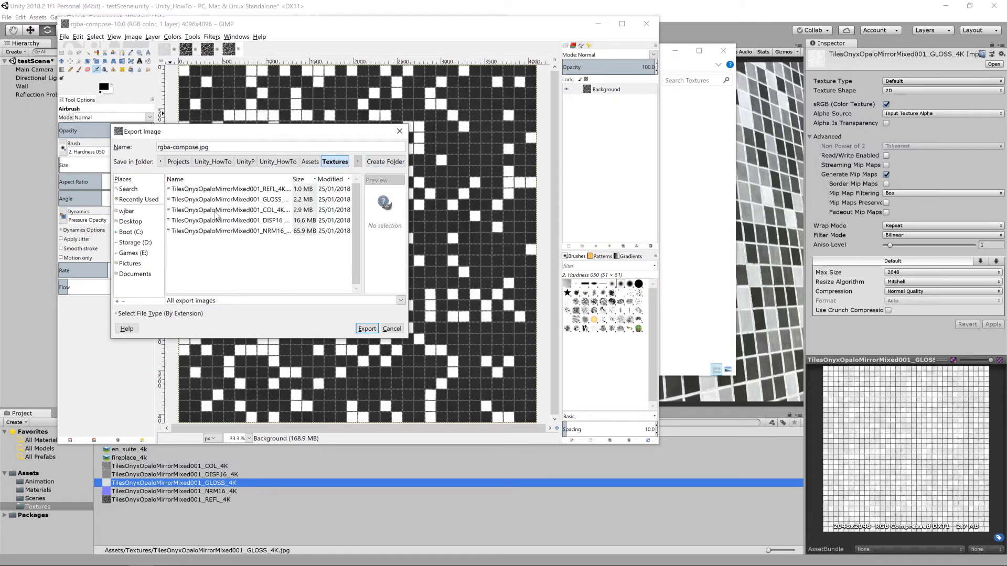
Step: Name the export TilesOnyxOpaloMirrorMixed001_GimpSPECULAR_4K.jpg, based on the REFL file name, and export it with the offered JPEG settings
left_click(231, 190)
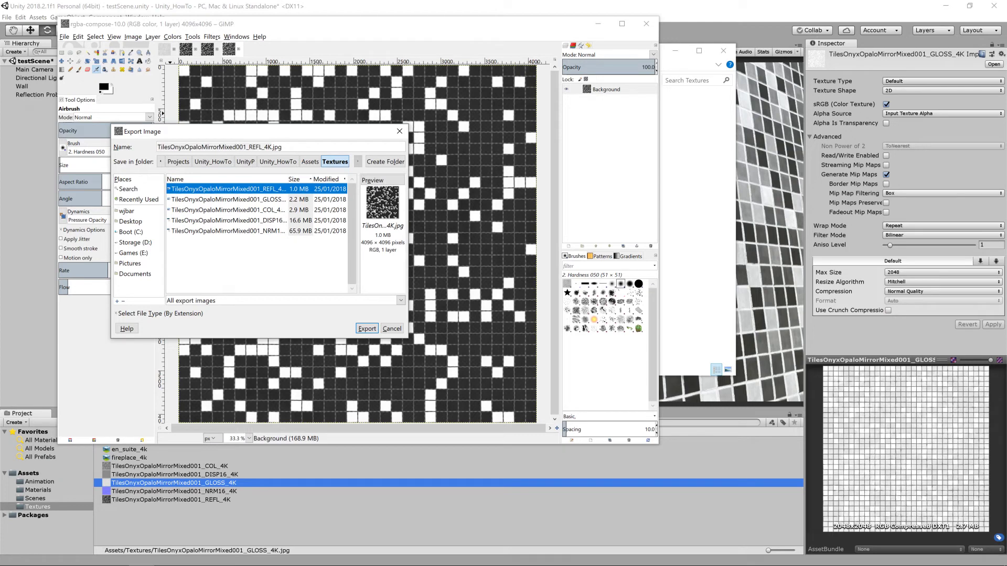
left_click(255, 147)
left_click_drag(252, 147, 263, 147)
key("BackSpace")
key("BackSpace")
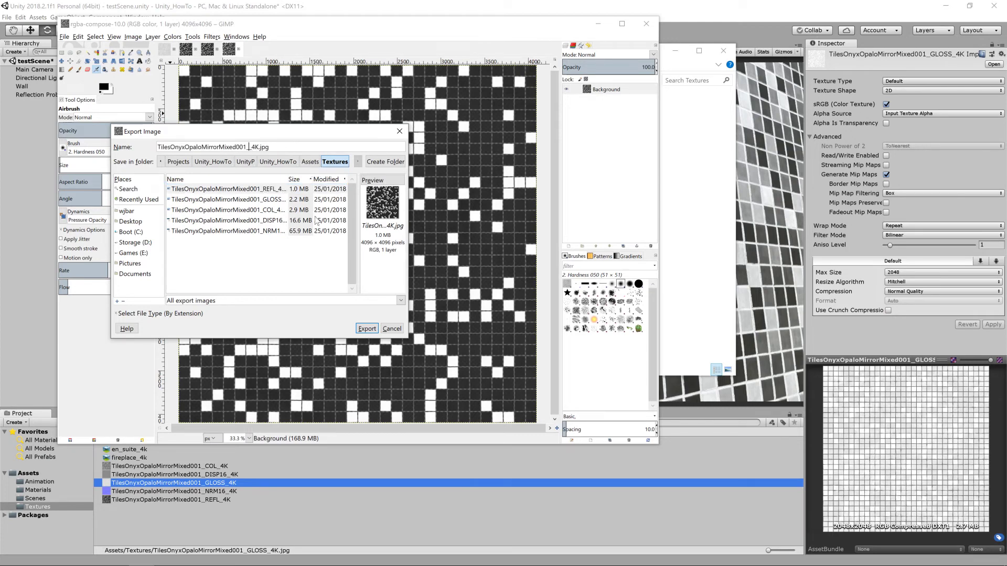
type("Gimp")
type("SPECULAR_")
left_click(367, 327)
left_click(515, 332)
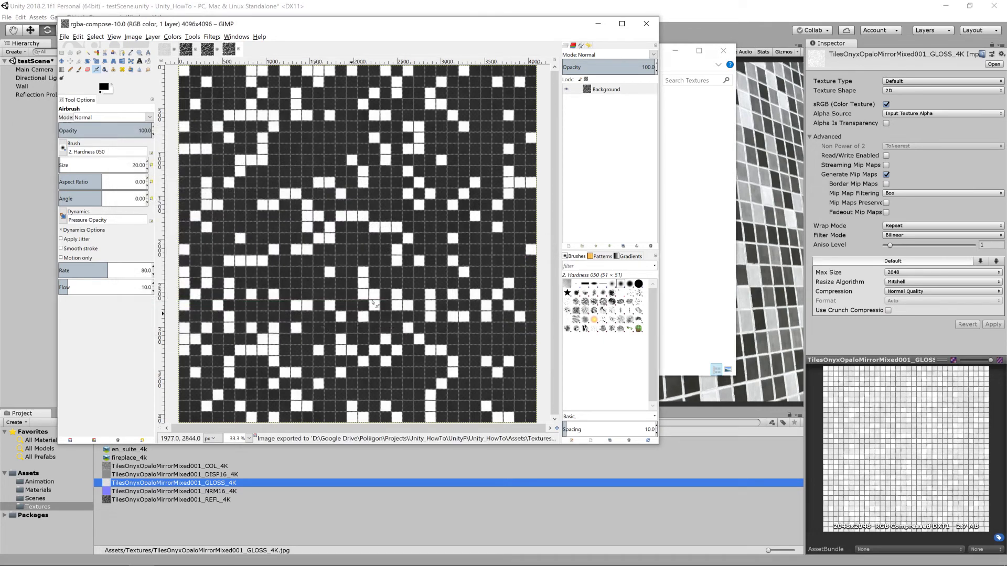
Step: Switch to Unity and apply import settings to the GimpSPECULAR texture with sRGB disabled and a max size of 4096
left_click(265, 7)
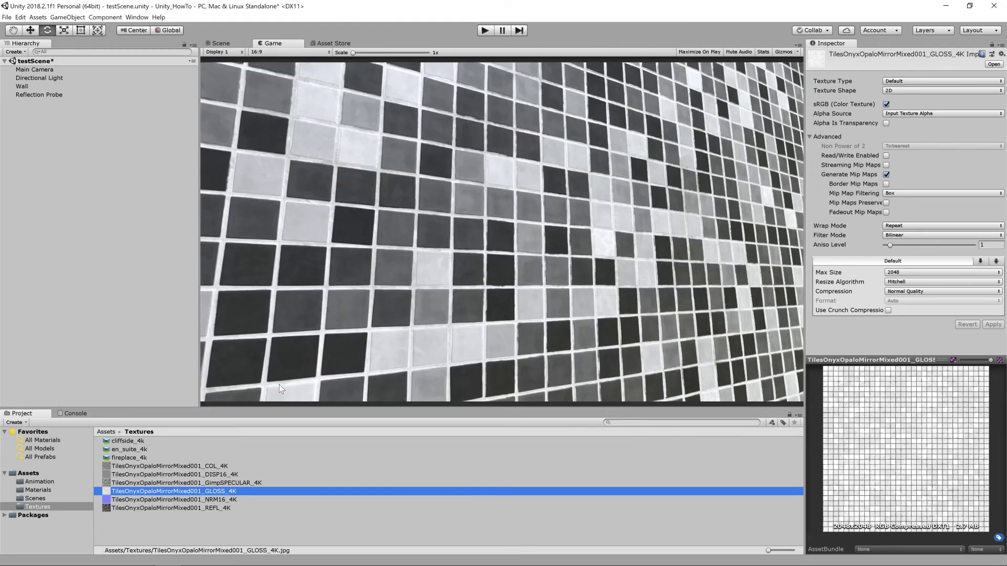
left_click(237, 483)
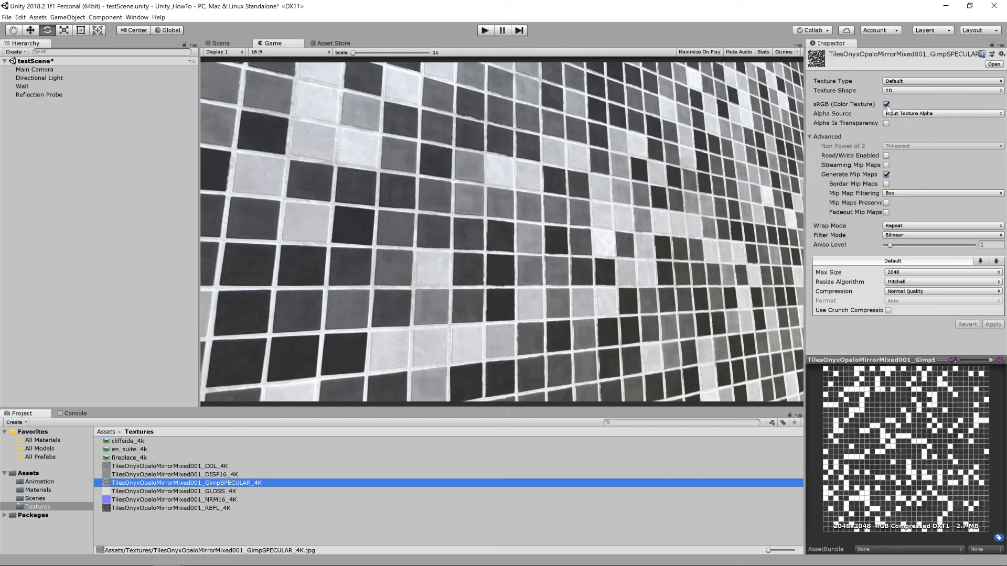
left_click(887, 105)
left_click(908, 272)
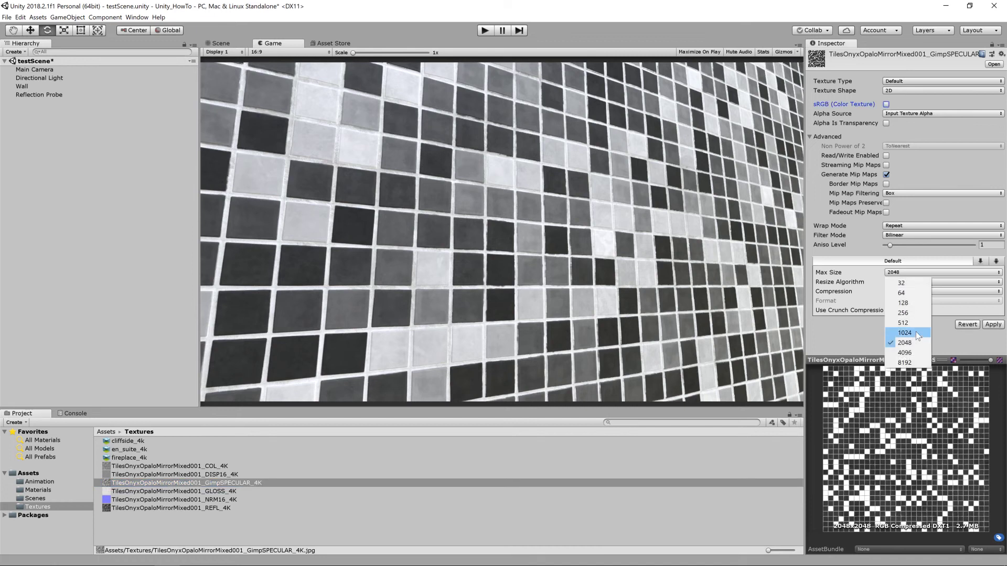
left_click(918, 352)
left_click(990, 323)
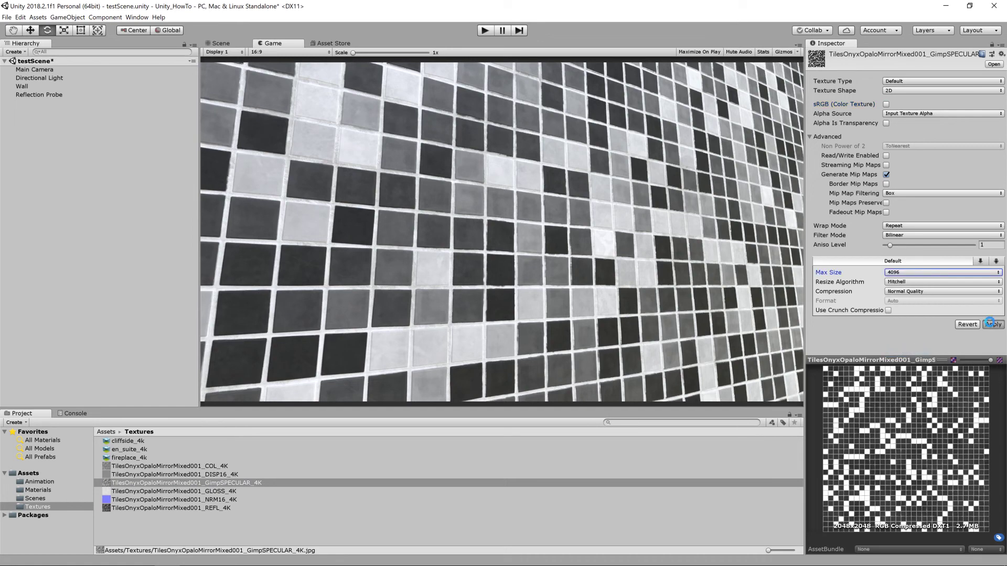
Step: Assign the GimpSPECULAR texture to the Wall material's Specular map, with smoothness at 1
left_click(63, 86)
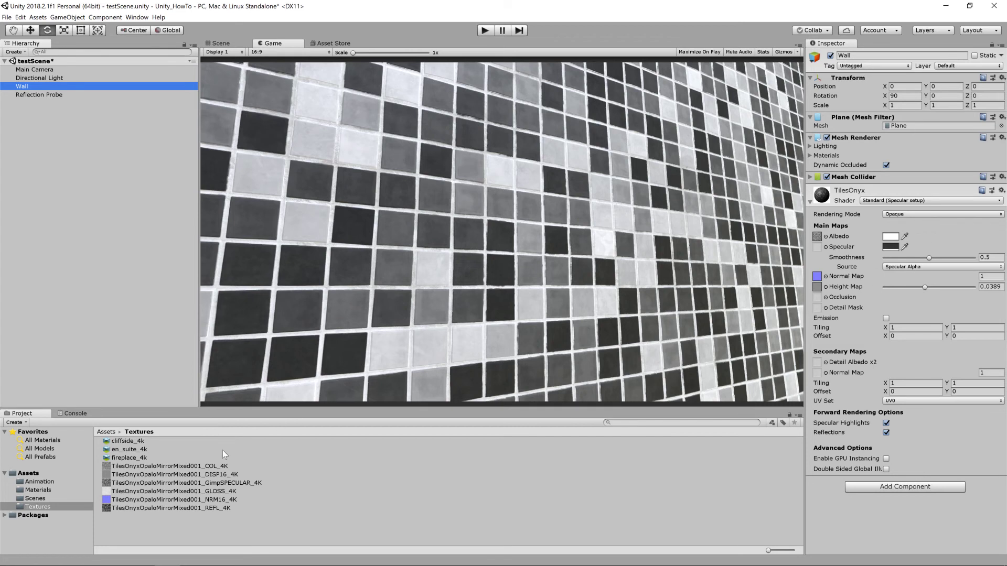
left_click_drag(249, 484, 820, 253)
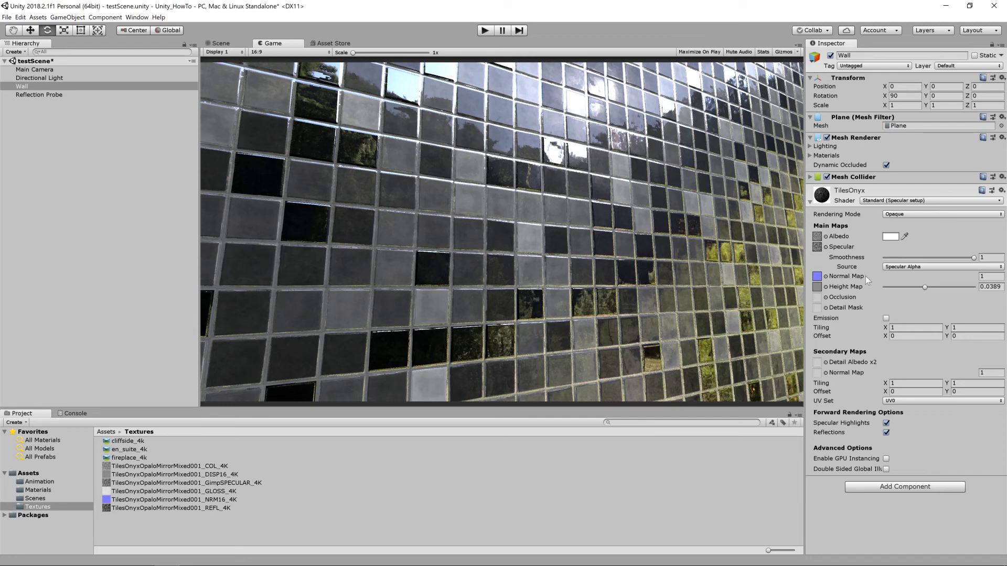
left_click_drag(976, 255, 972, 257)
left_click_drag(973, 258, 980, 268)
Step: Play the scene and lower the Wall material's smoothness to 0.93
left_click(486, 32)
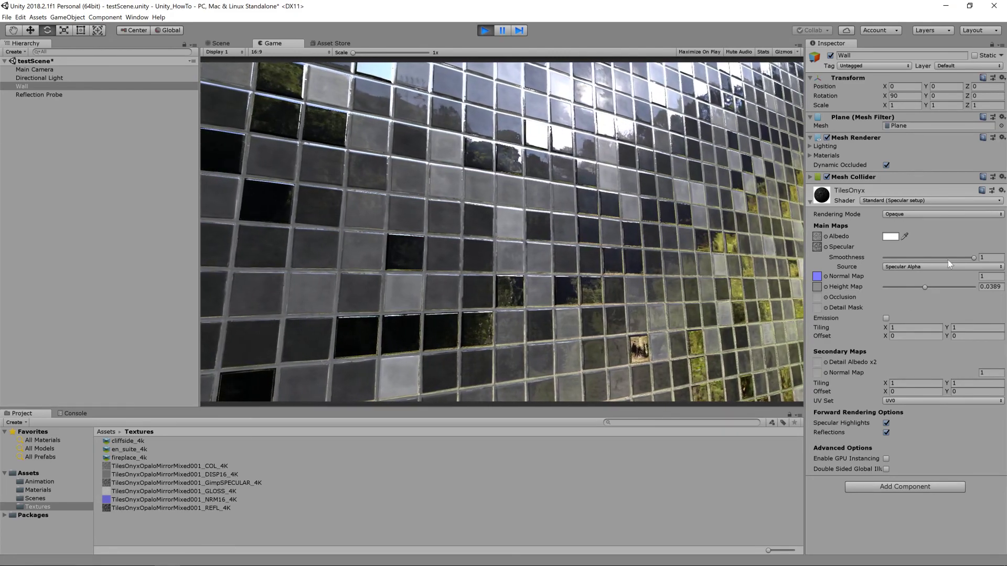
left_click_drag(973, 258, 967, 258)
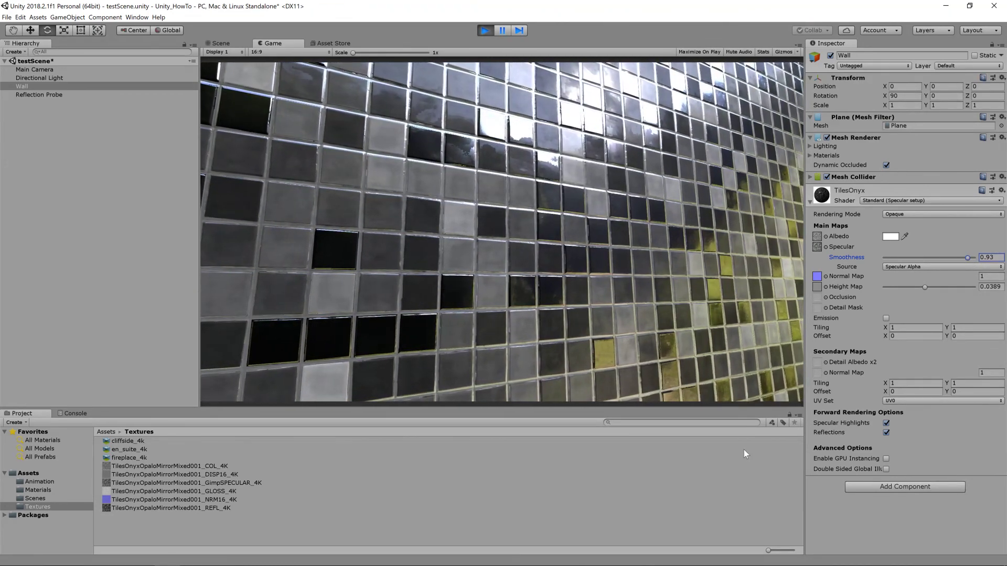